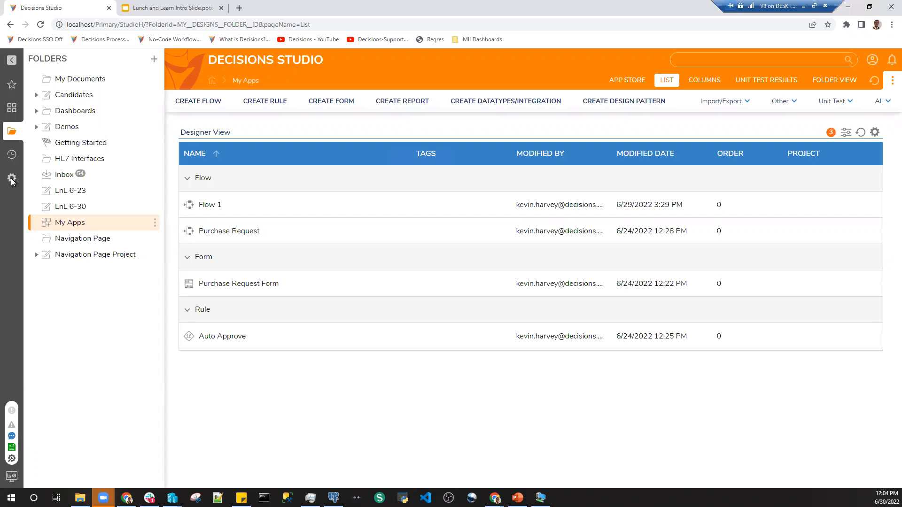
# Open the System area in Decisions Studio, and in File Explorer browse to C:\Program Files\PostgreSQL\14.
pyautogui.click(12, 179)
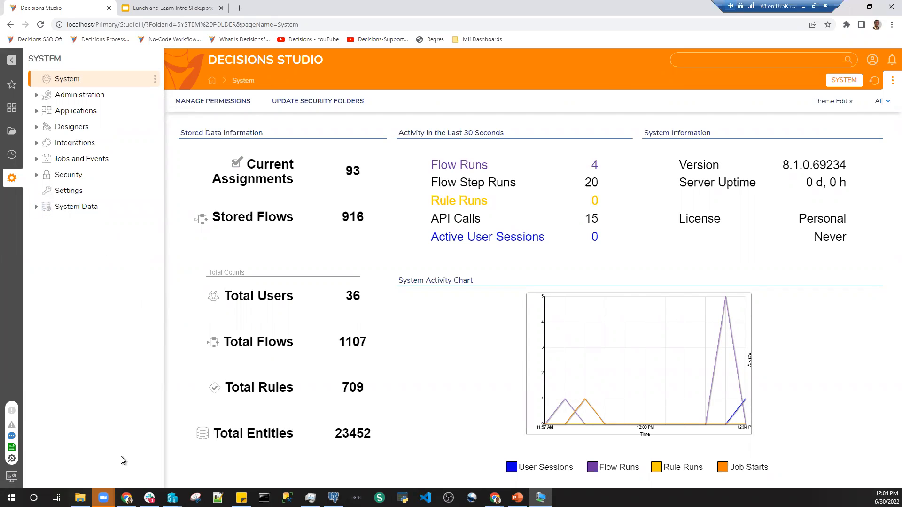
pyautogui.moveTo(103, 498)
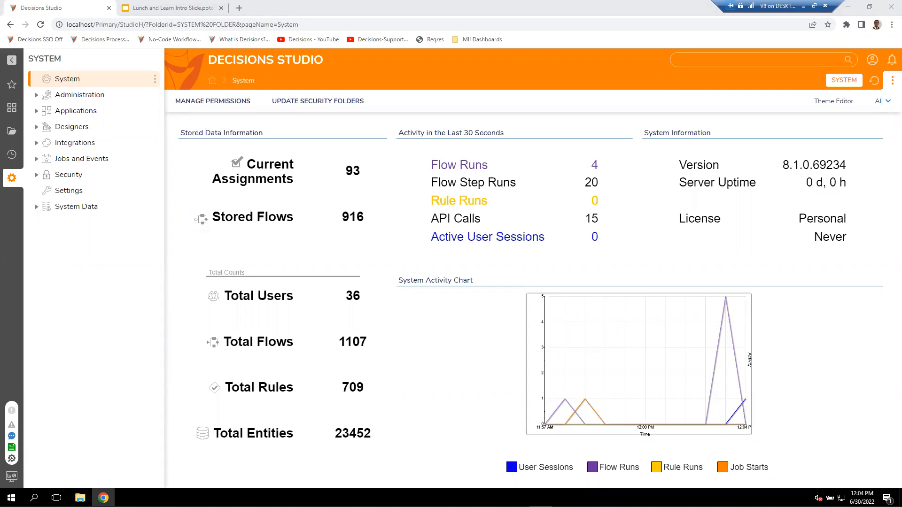
pyautogui.click(80, 497)
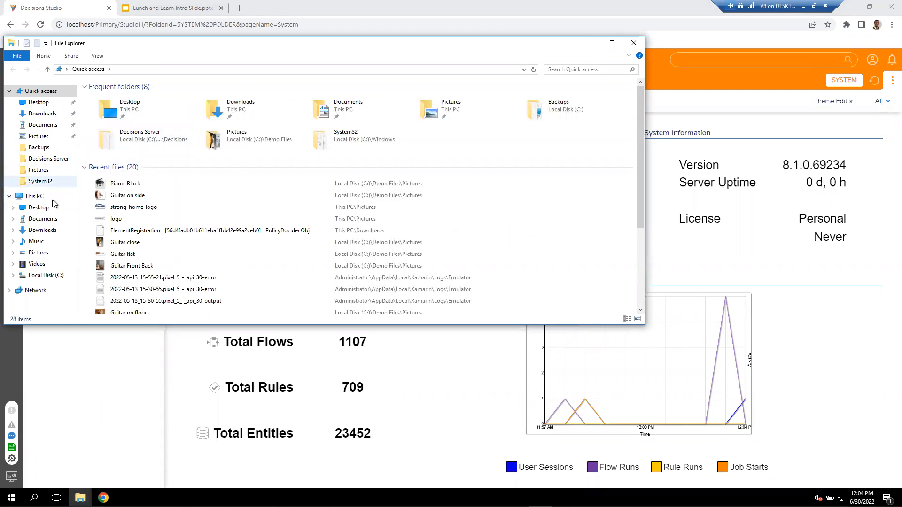
pyautogui.click(45, 275)
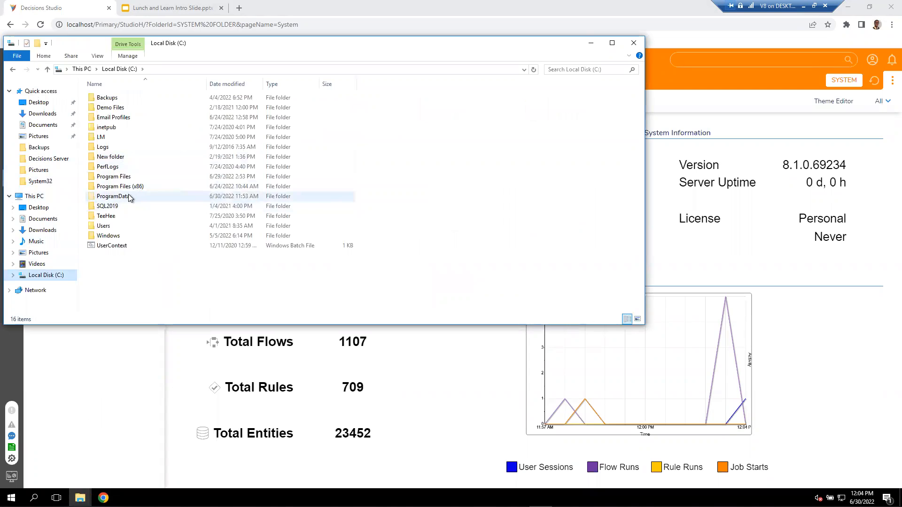
pyautogui.doubleClick(131, 177)
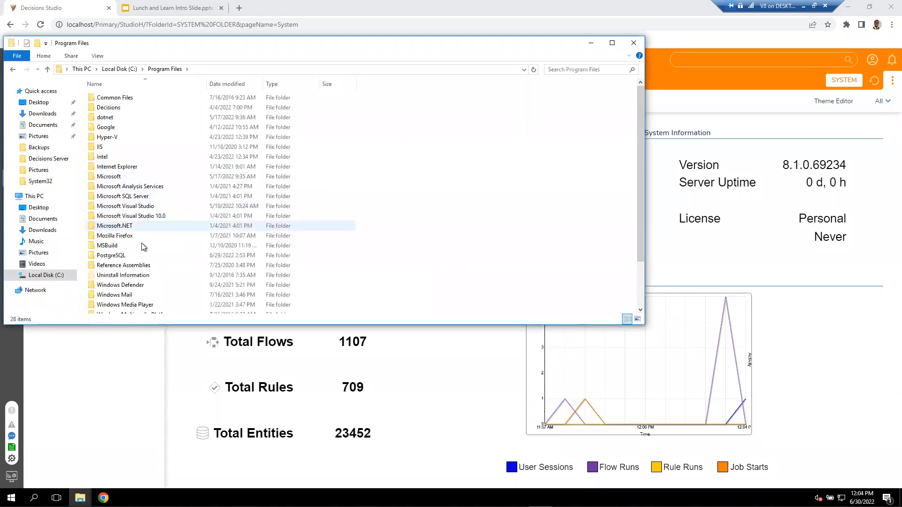
pyautogui.click(128, 254)
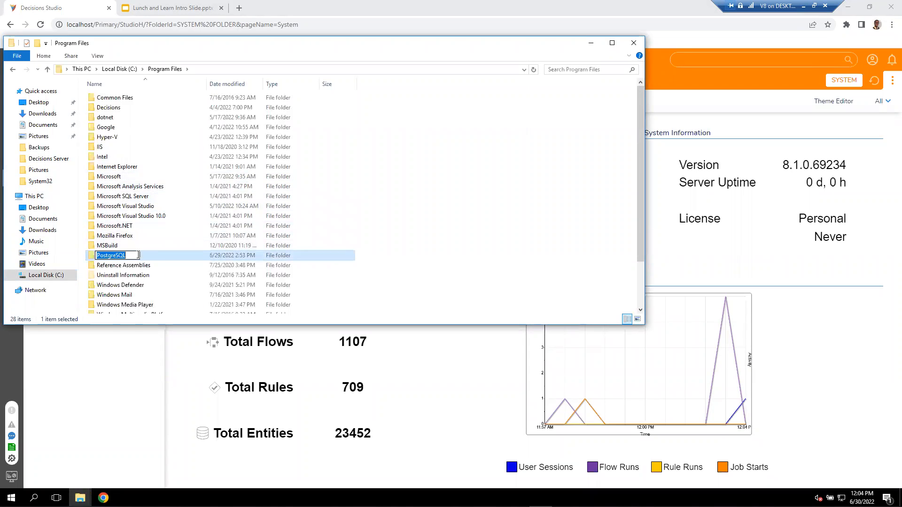
pyautogui.doubleClick(153, 258)
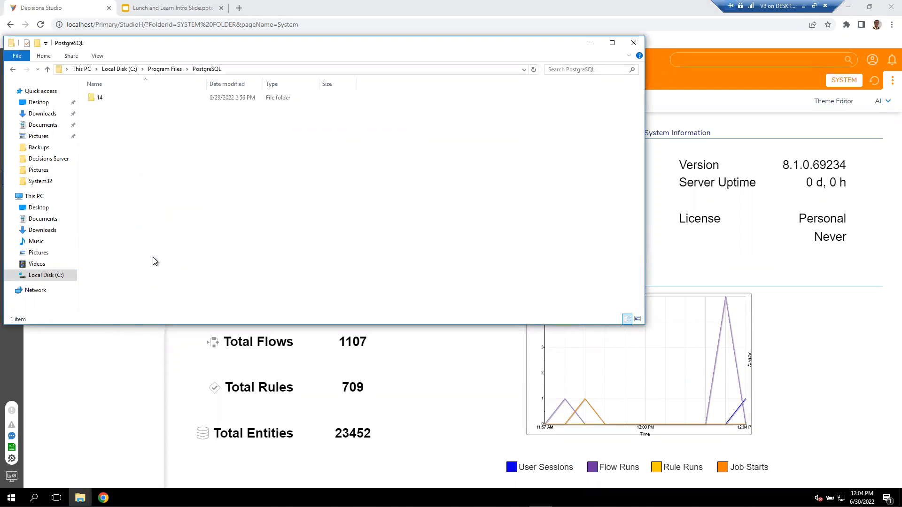
pyautogui.click(131, 97)
pyautogui.doubleClick(131, 97)
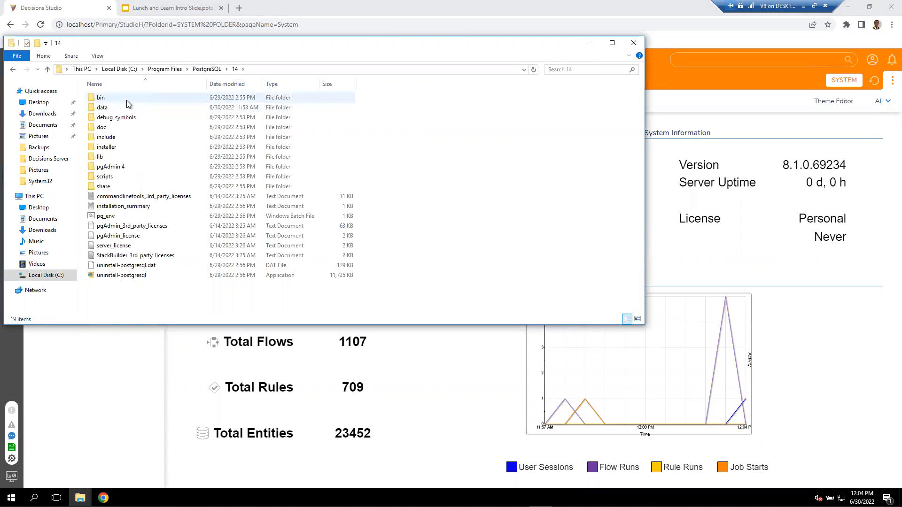
# Launch the pgAdmin4 application from the pgAdmin 4\bin folder and dismiss the profile error.
pyautogui.doubleClick(127, 100)
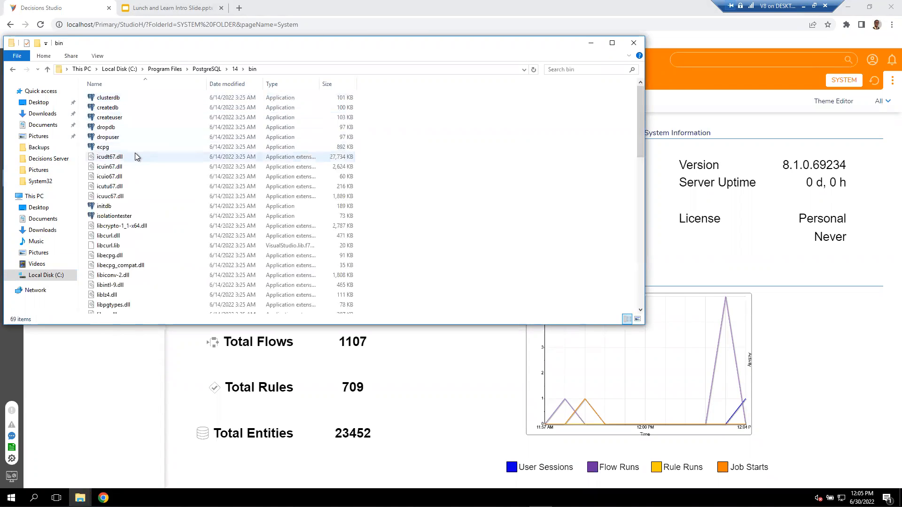
pyautogui.click(13, 70)
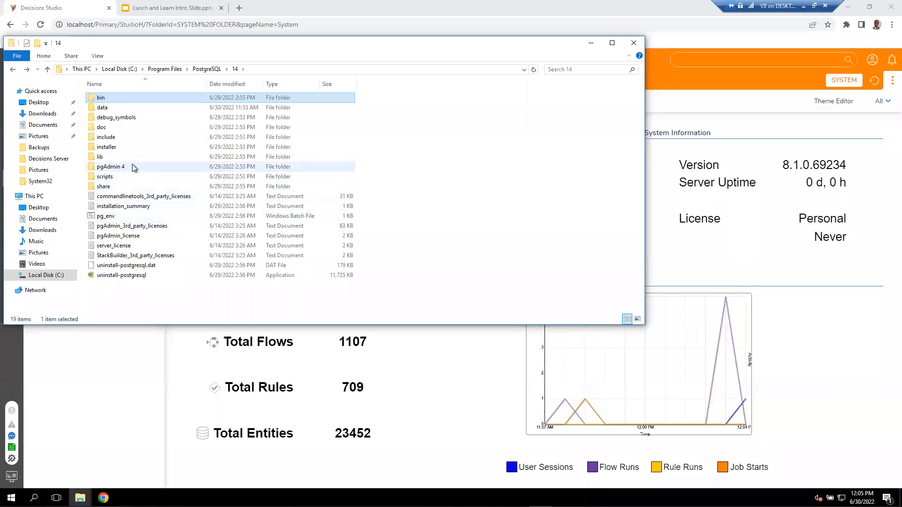
pyautogui.doubleClick(132, 167)
pyautogui.doubleClick(116, 99)
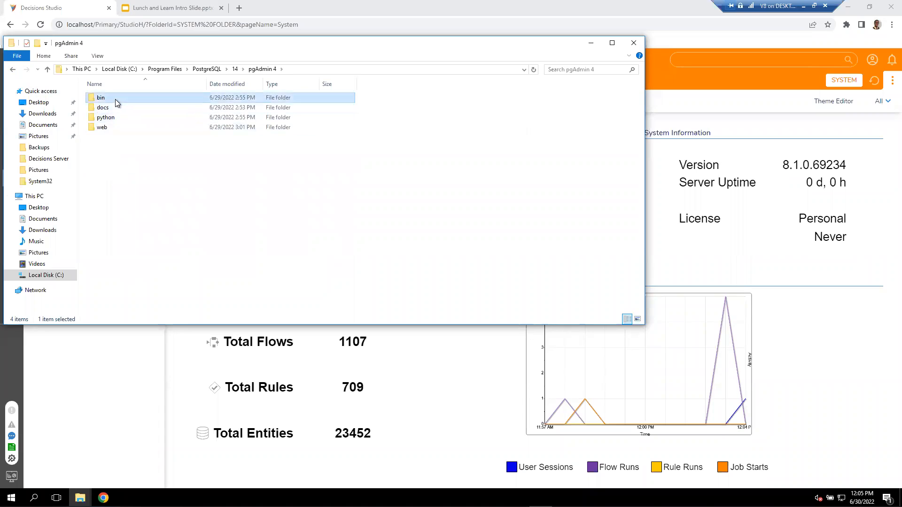
pyautogui.scroll(-1, 123, 188)
pyautogui.click(131, 278)
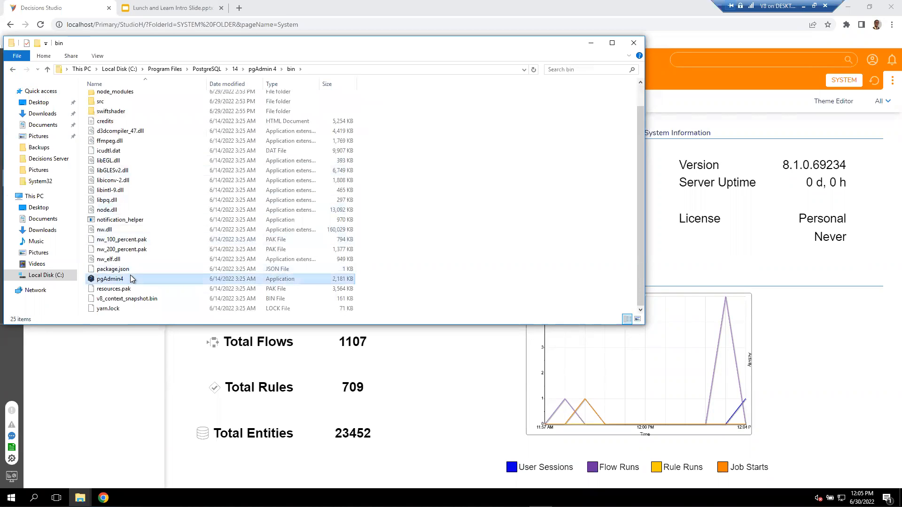
pyautogui.click(131, 279)
pyautogui.click(153, 279)
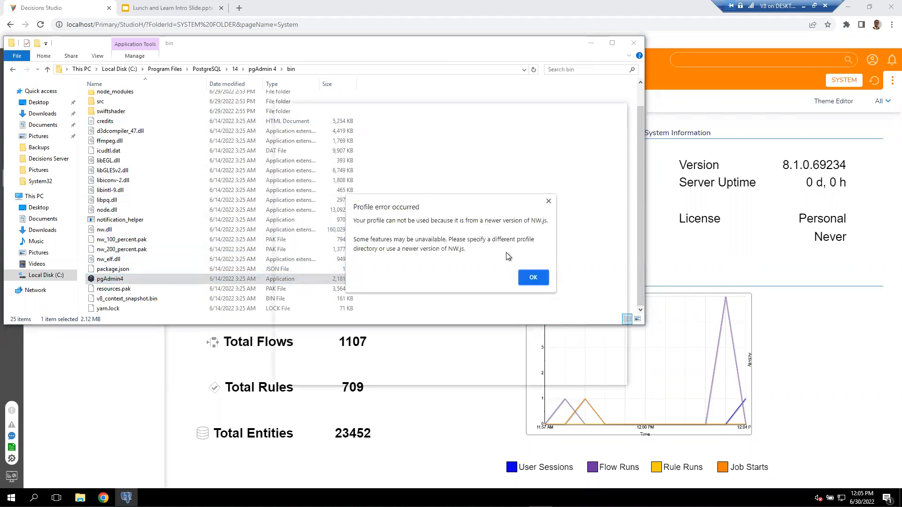
pyautogui.click(512, 272)
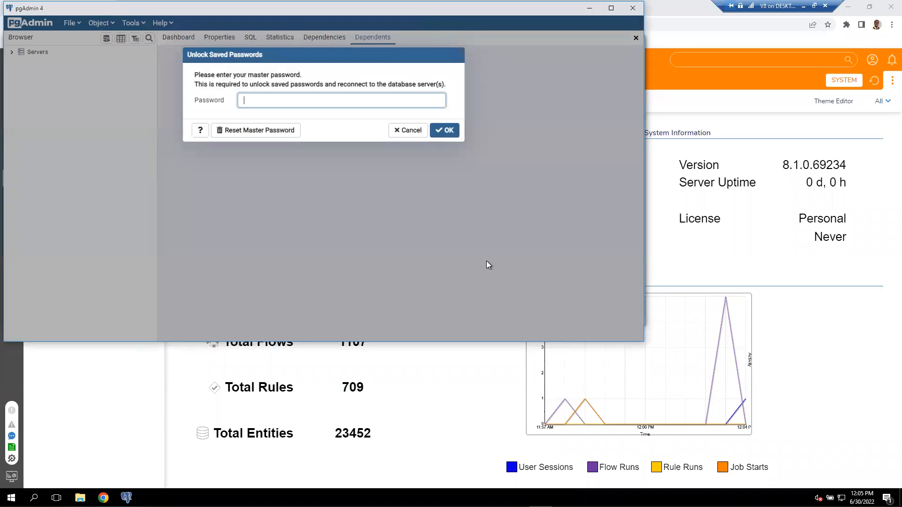
# Unlock the saved server passwords by entering the master password.
pyautogui.write('••••••••••••')
pyautogui.press('Return')
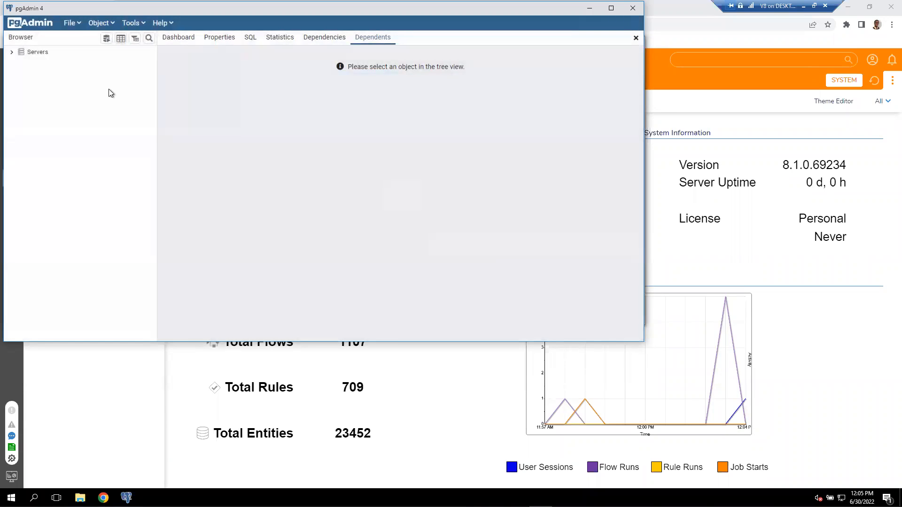
# Expand the DemoDB server and examine the DemoDatabase tree down to the columns of the databasedemodata table.
pyautogui.click(11, 53)
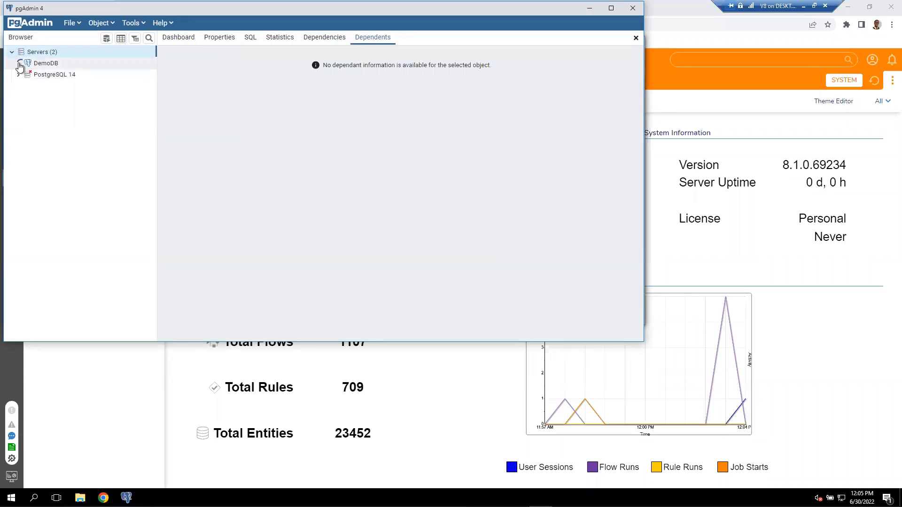
pyautogui.click(19, 64)
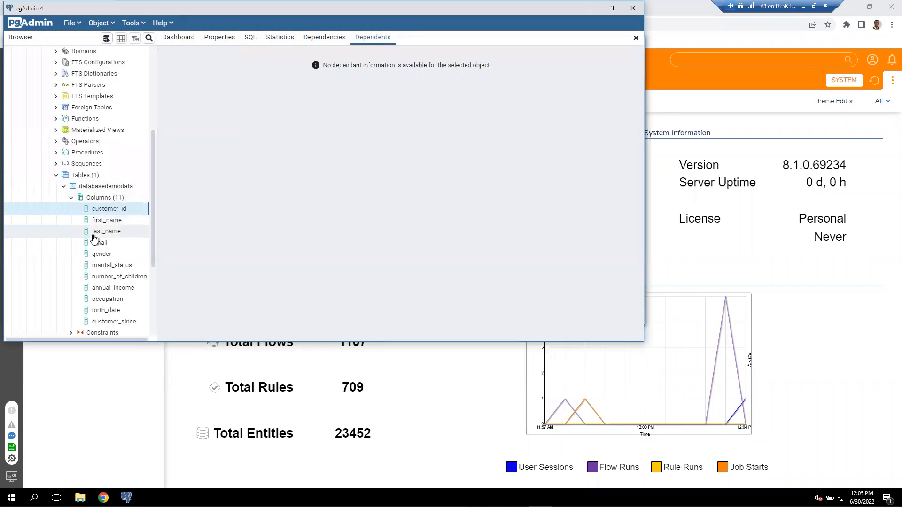
pyautogui.scroll(4, 96, 183)
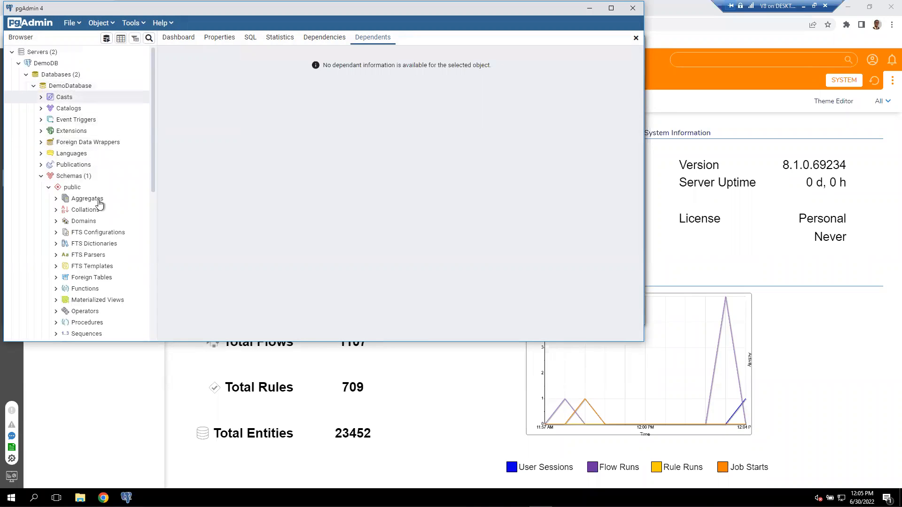
pyautogui.scroll(-3, 99, 203)
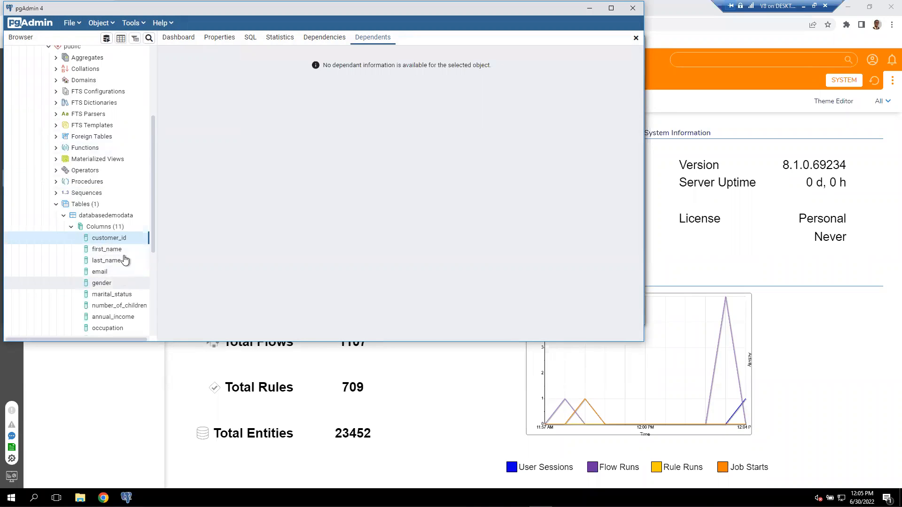
# View all rows of the databasedemodata table and enlarge the pgAdmin window to examine more of its columns.
pyautogui.click(119, 217)
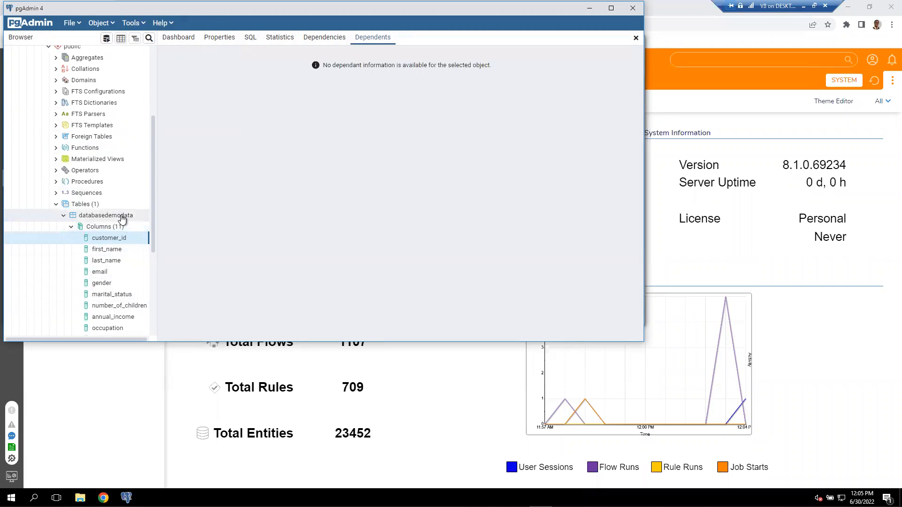
pyautogui.rightClick(124, 218)
pyautogui.moveTo(189, 176)
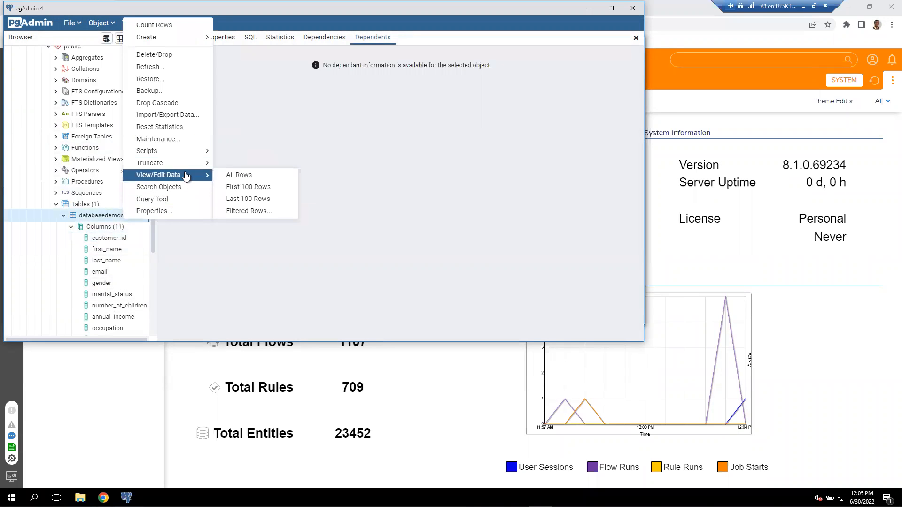
pyautogui.click(244, 177)
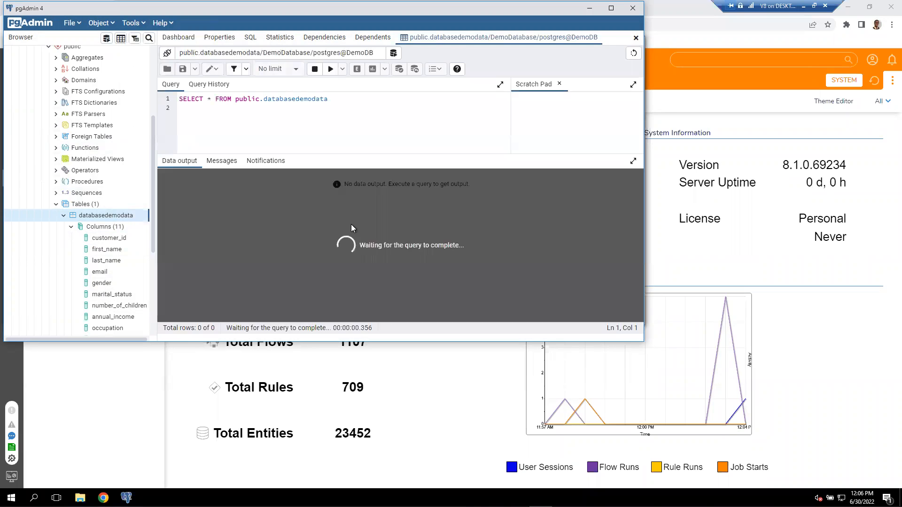
pyautogui.scroll(-20, 351, 218)
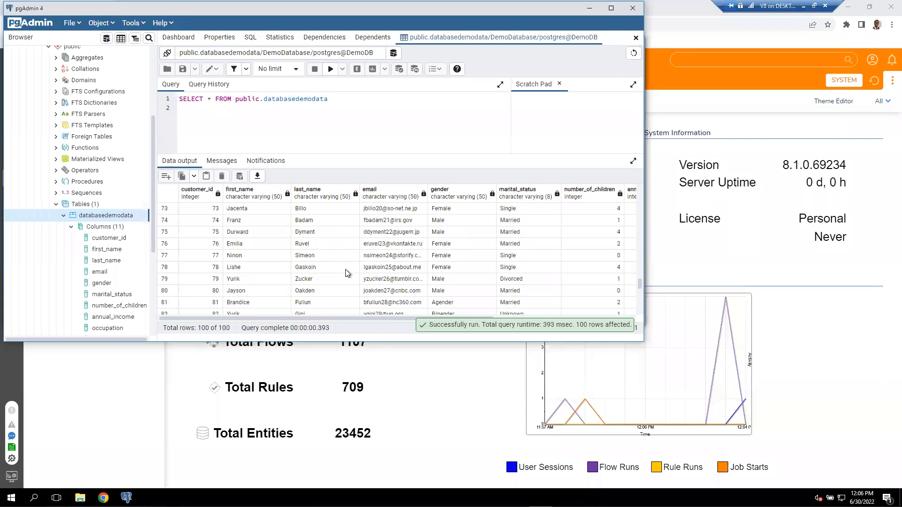
pyautogui.scroll(20, 338, 272)
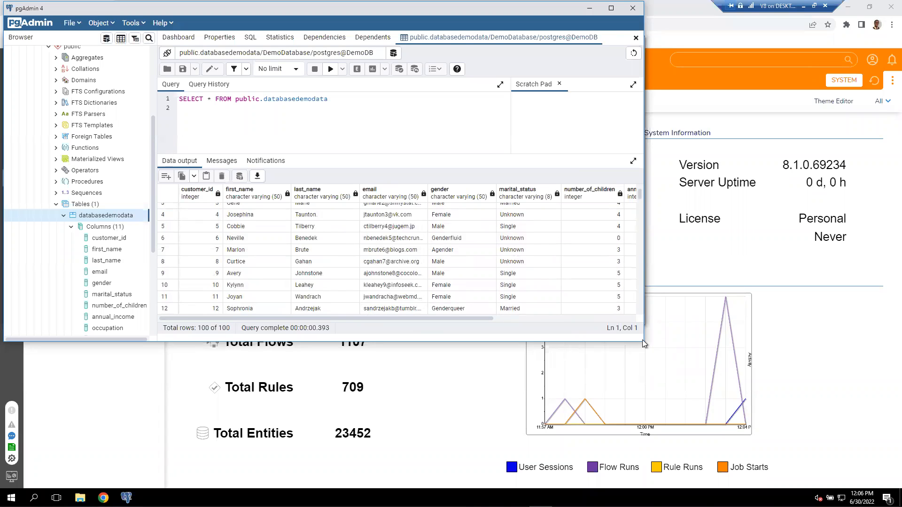
pyautogui.moveTo(644, 341); pyautogui.dragTo(853, 451)
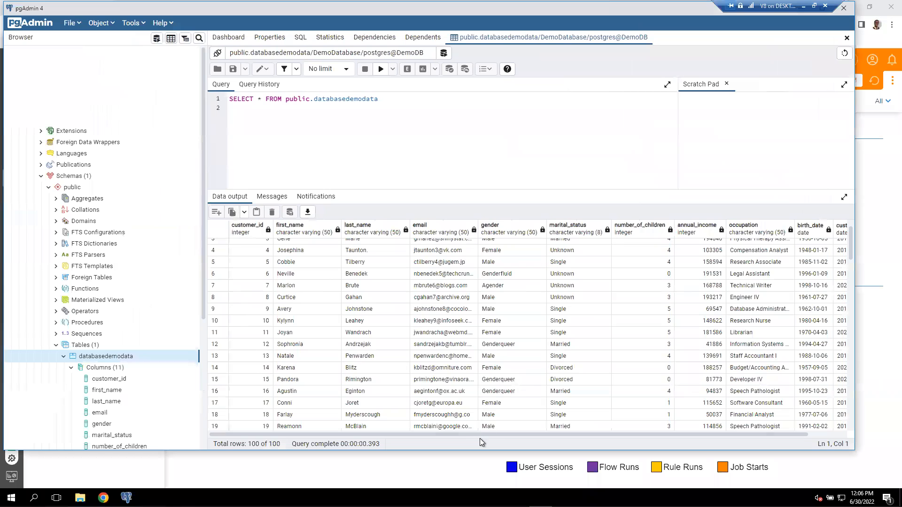
pyautogui.moveTo(400, 434); pyautogui.dragTo(360, 434)
# Clear the pgAdmin and File Explorer windows away to return to Decisions Studio in the browser.
pyautogui.moveTo(649, 30); pyautogui.dragTo(673, 49)
pyautogui.click(808, 51)
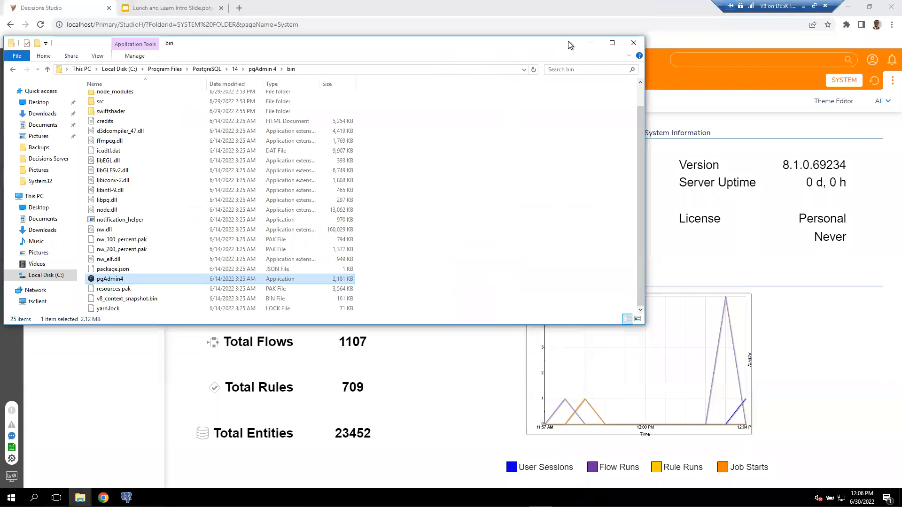
pyautogui.click(589, 44)
pyautogui.click(632, 43)
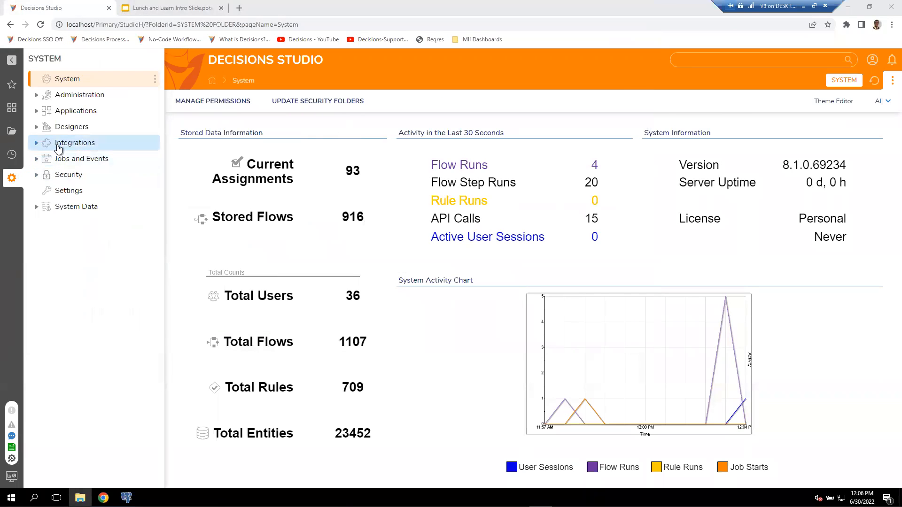
# Open the Databases folder under Integrations in the System tree.
pyautogui.click(58, 149)
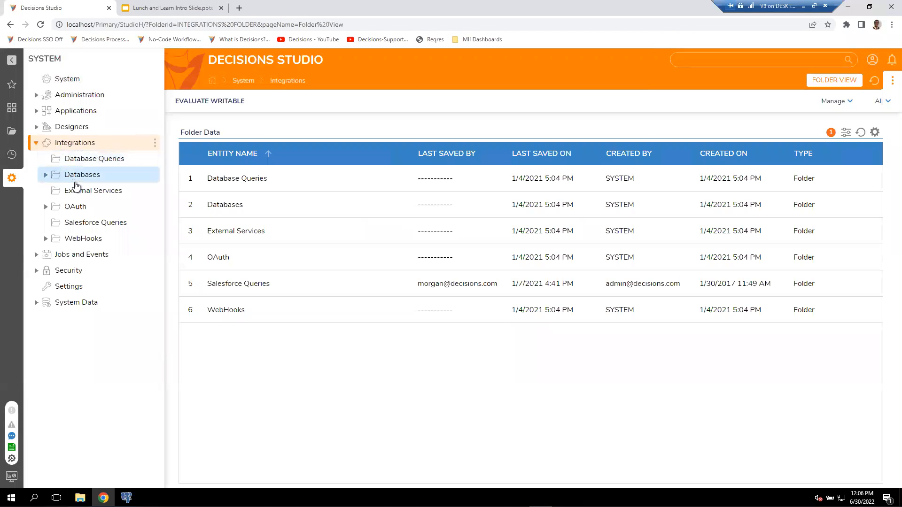
pyautogui.click(87, 174)
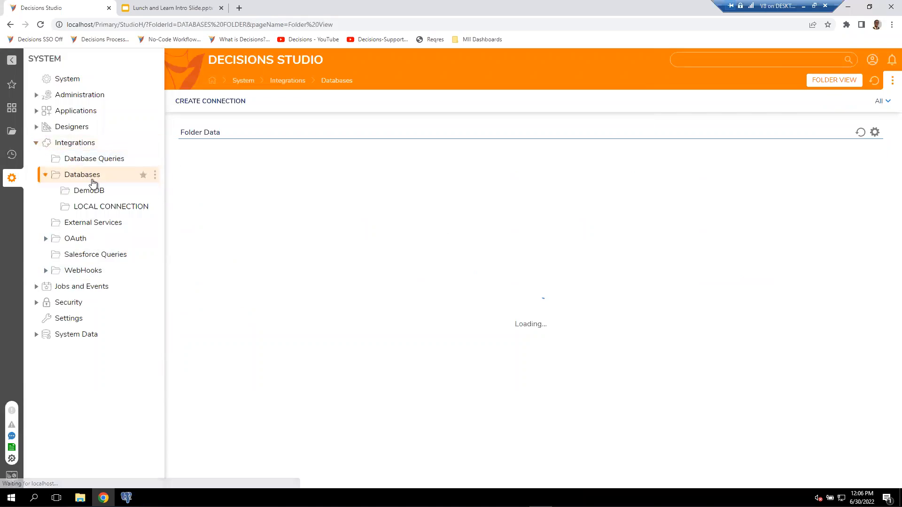
pyautogui.click(251, 178)
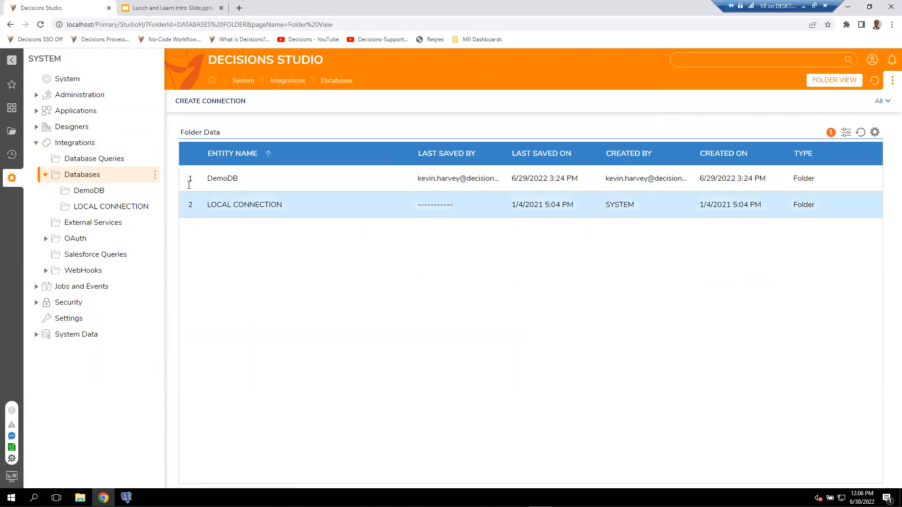
# Start a new database connection named ExampleDB with the database type POSTGRES.
pyautogui.click(215, 103)
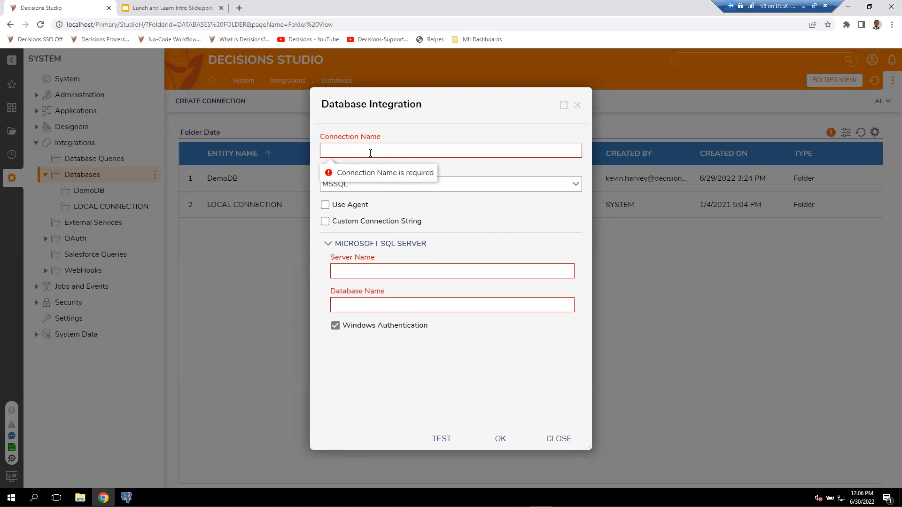
pyautogui.write('ExampleDB')
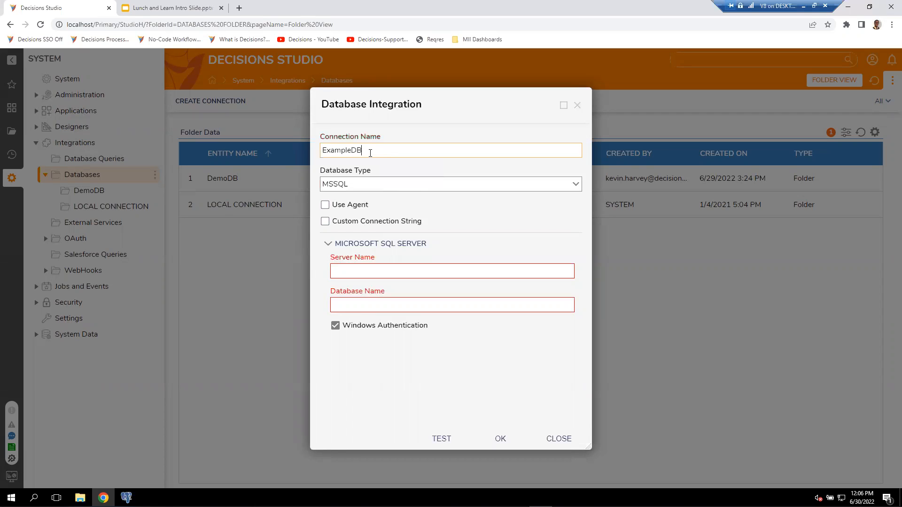
pyautogui.click(576, 185)
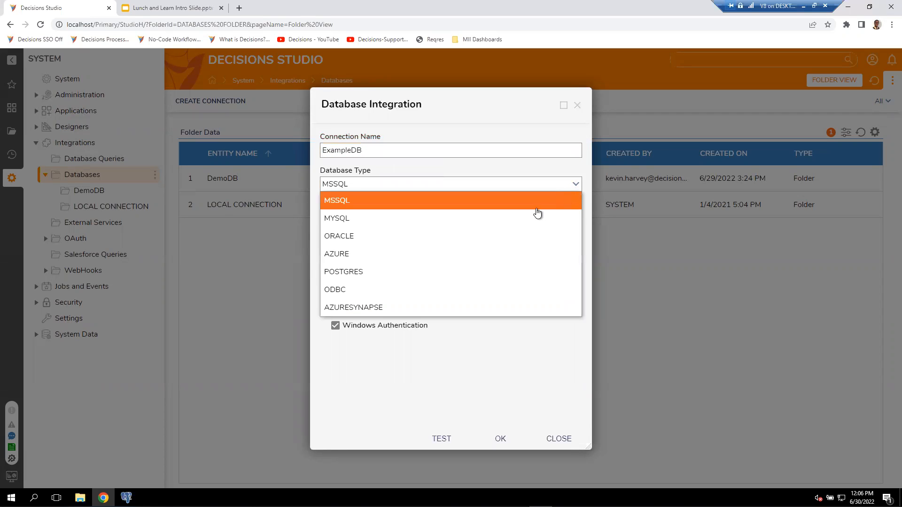
pyautogui.click(429, 274)
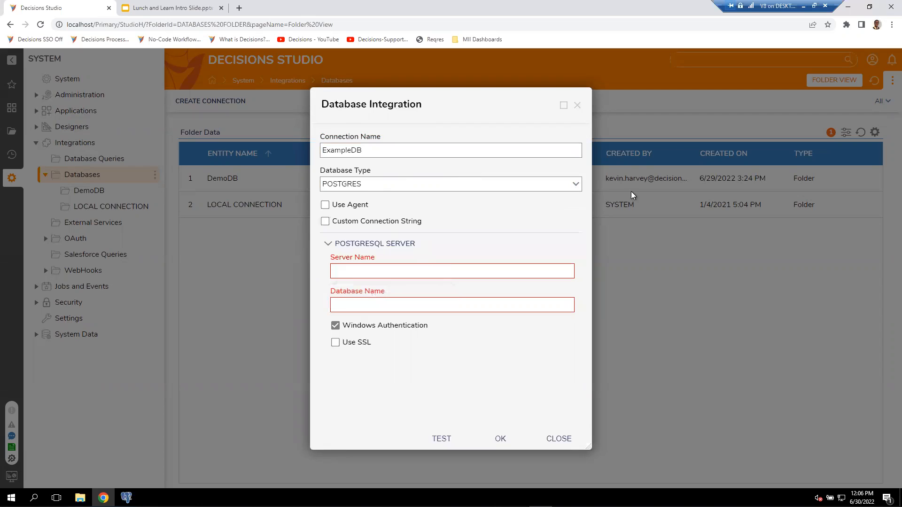
pyautogui.click(574, 185)
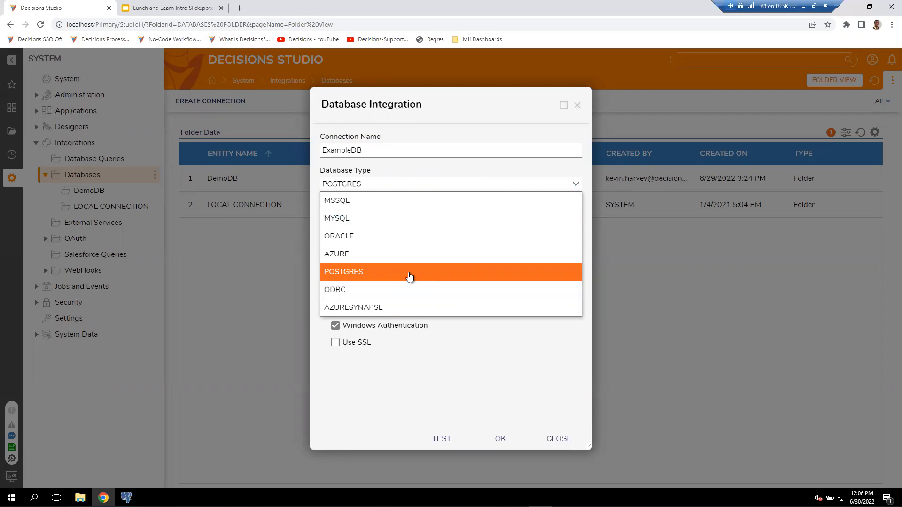
pyautogui.click(409, 276)
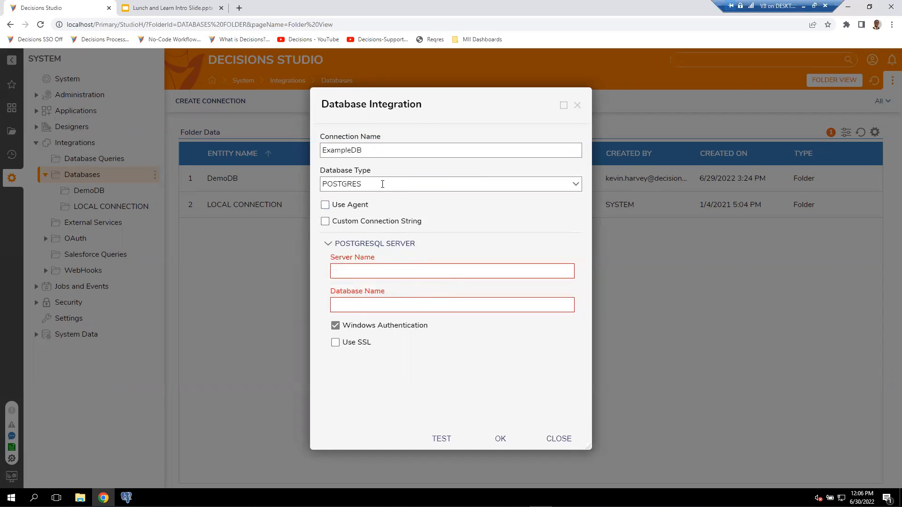
# Set the connection's server name to localhost and its database name to DemoDatabase, checking the database name in pgAdmin.
pyautogui.click(351, 271)
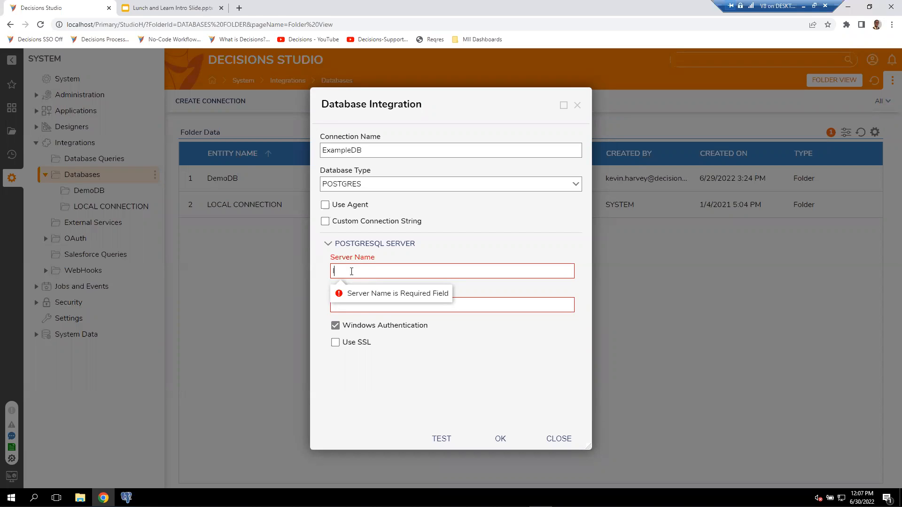
pyautogui.write('localhost')
pyautogui.click(400, 302)
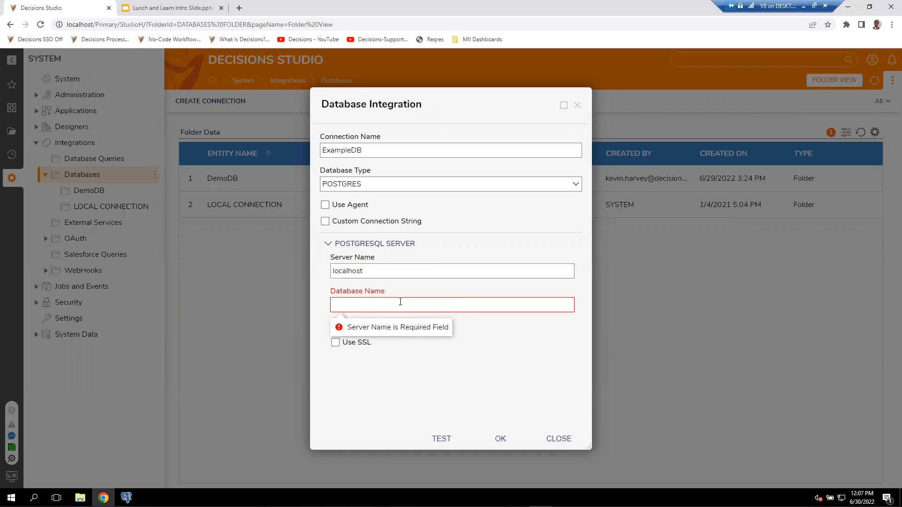
pyautogui.click(126, 498)
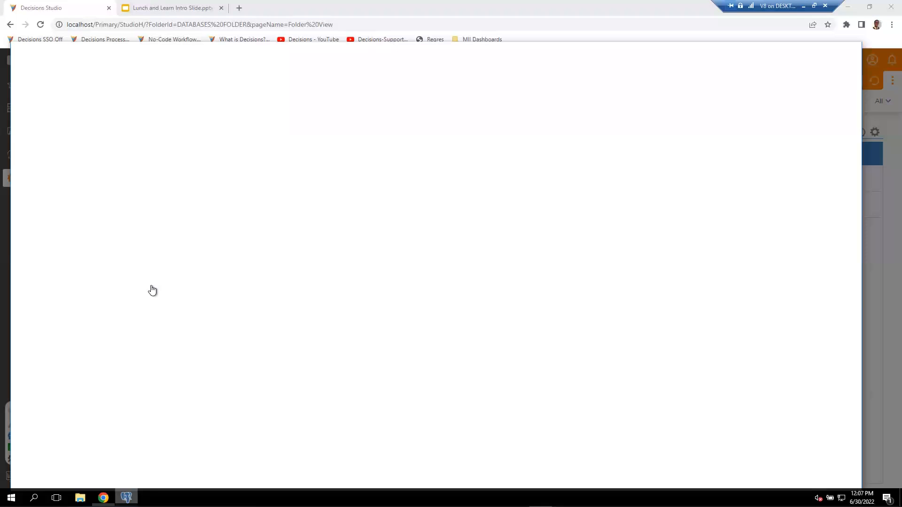
pyautogui.scroll(6, 112, 240)
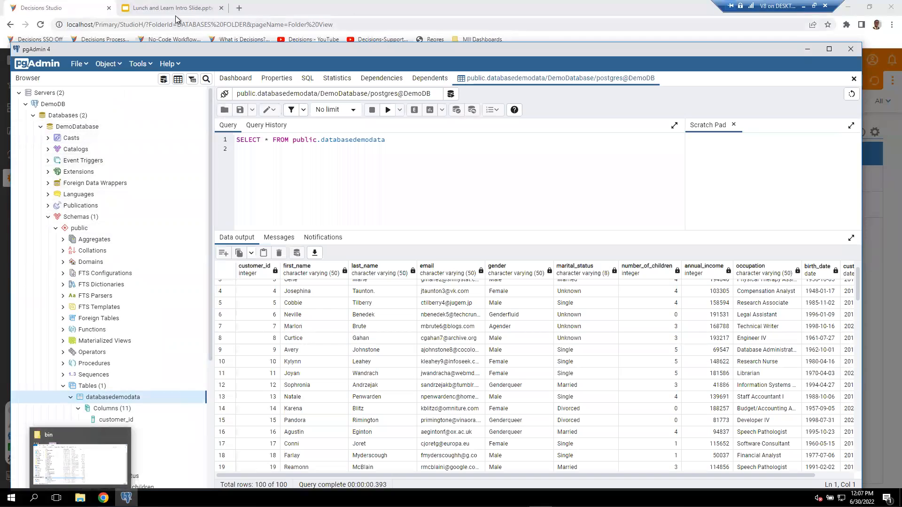
pyautogui.click(66, 10)
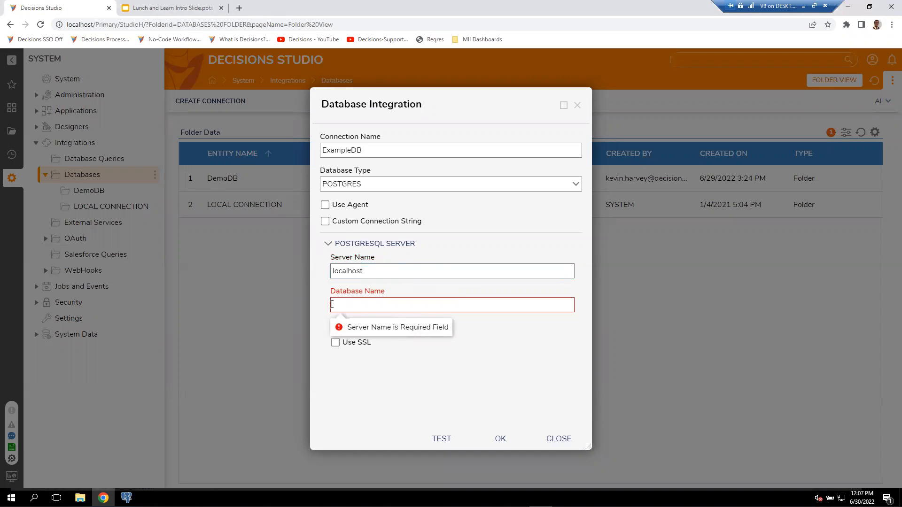
pyautogui.write('DemoDatabase')
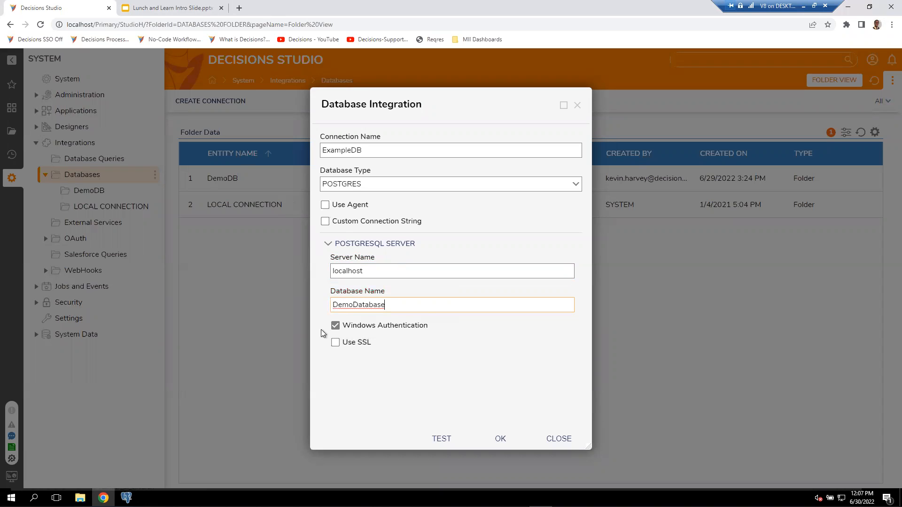
# Turn off Windows Authentication, set the user name to postgres and enter the database password.
pyautogui.click(335, 325)
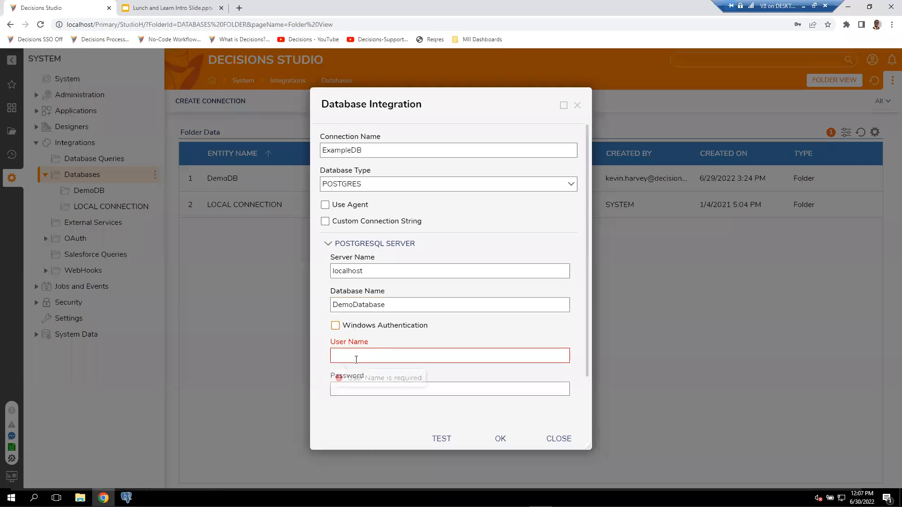
pyautogui.click(361, 354)
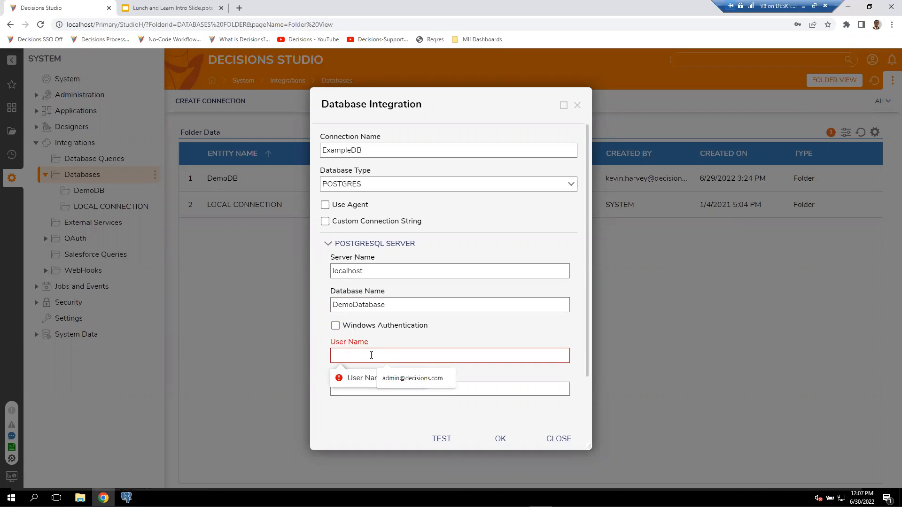
pyautogui.write('postgres')
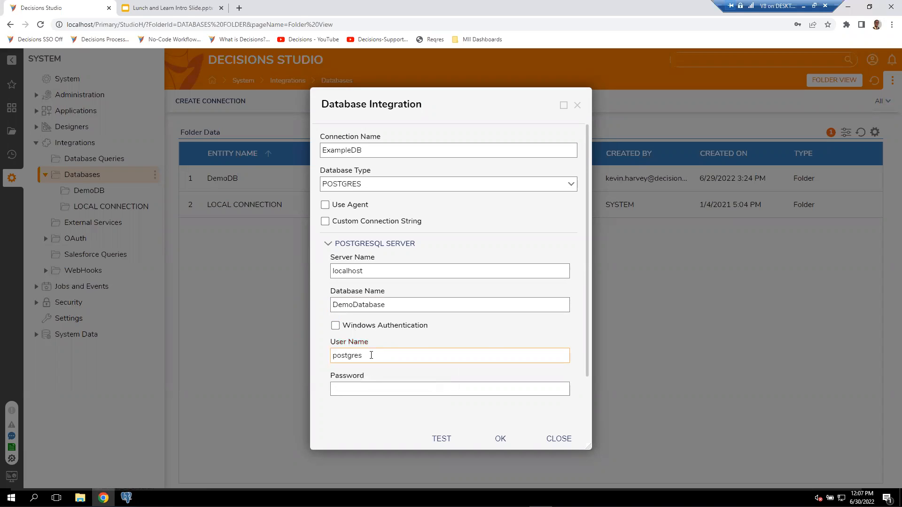
pyautogui.click(342, 386)
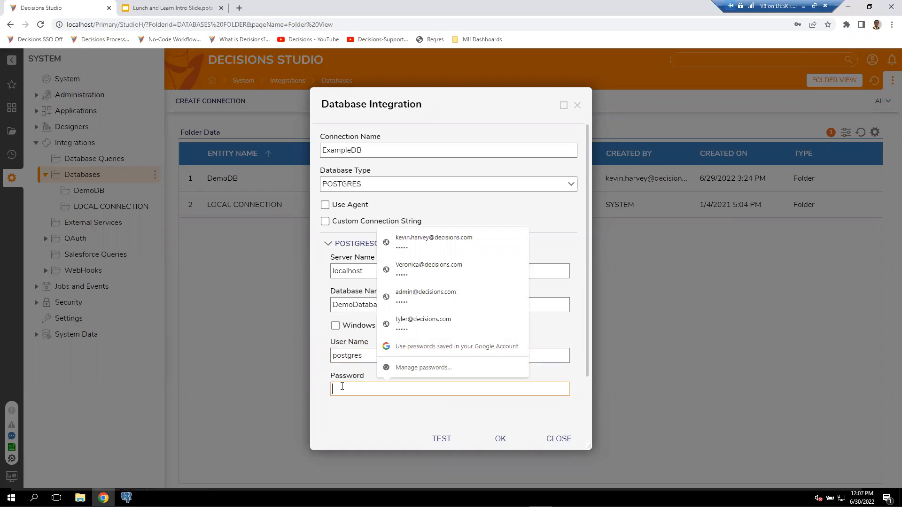
pyautogui.write('••')
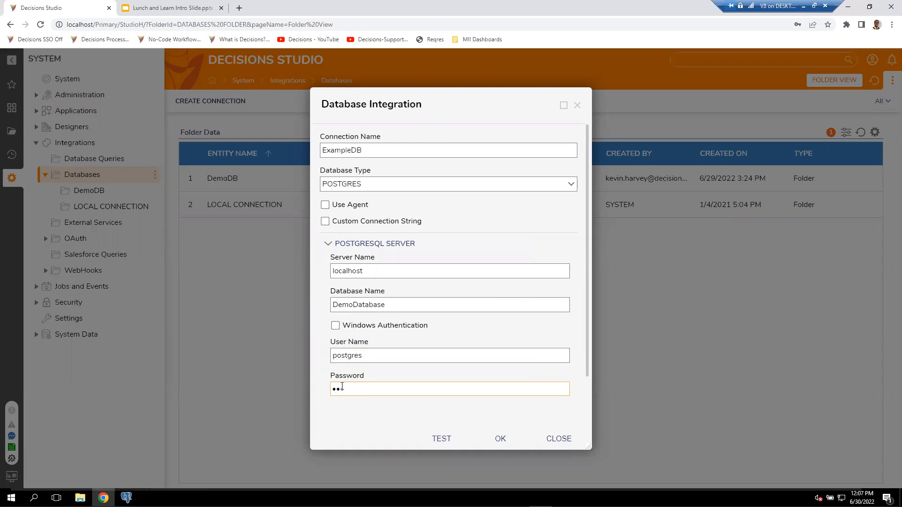
pyautogui.write('••••••••••••')
# Test the ExampleDB connection, dismiss the browser's offer to save the password and save the integration.
pyautogui.click(441, 438)
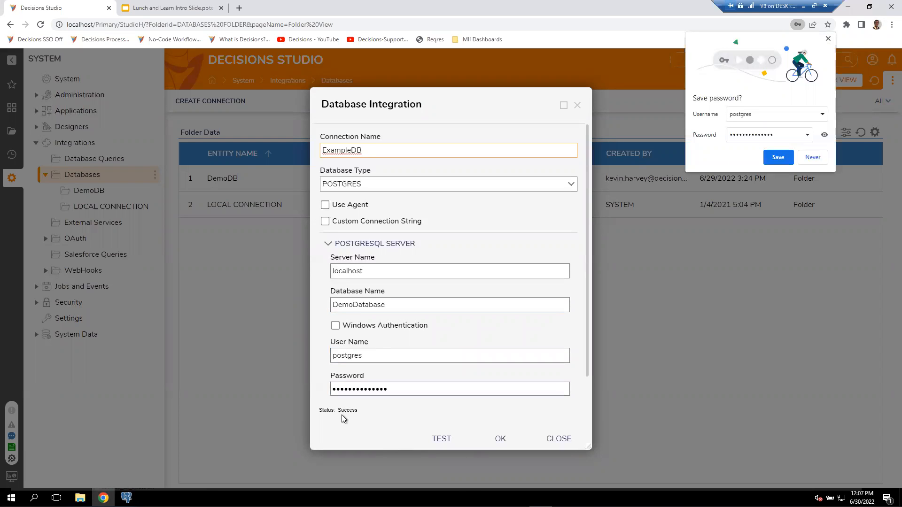
pyautogui.click(828, 39)
pyautogui.click(500, 438)
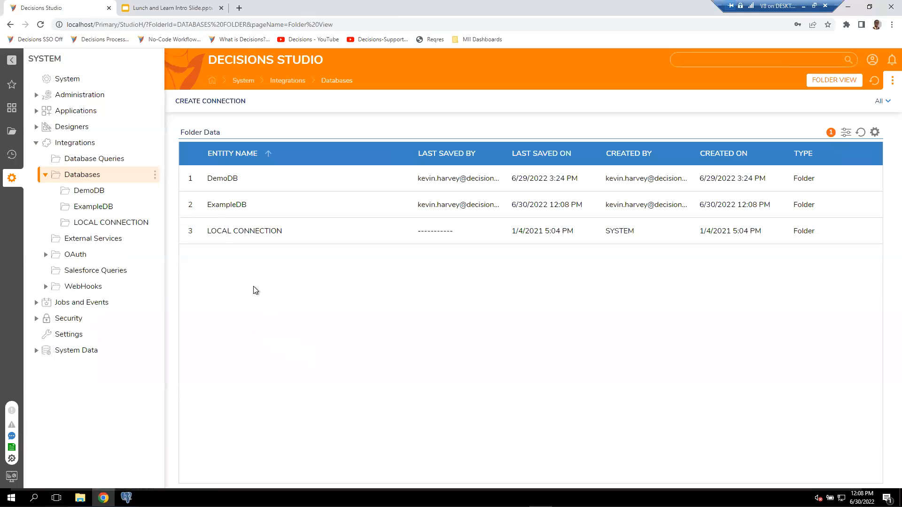
# Open the ExampleDB connection folder and list the tables available to add to it.
pyautogui.rightClick(215, 206)
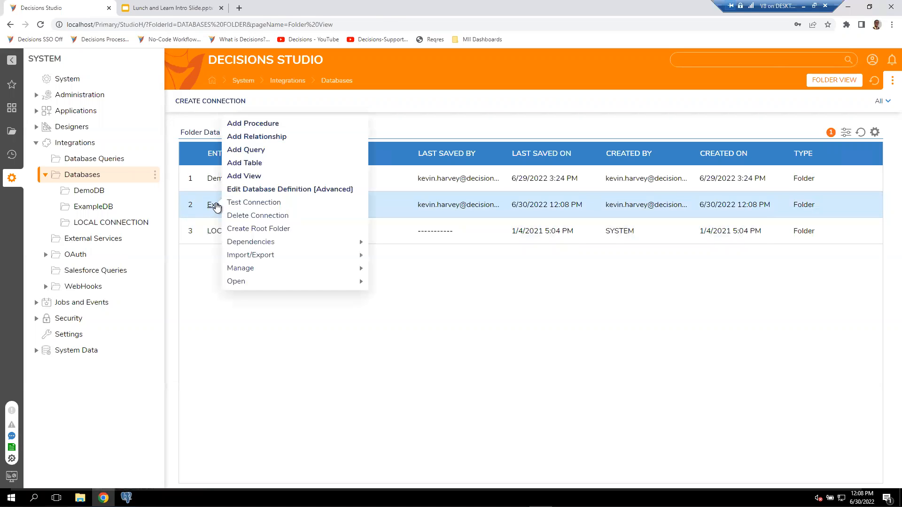
pyautogui.click(214, 207)
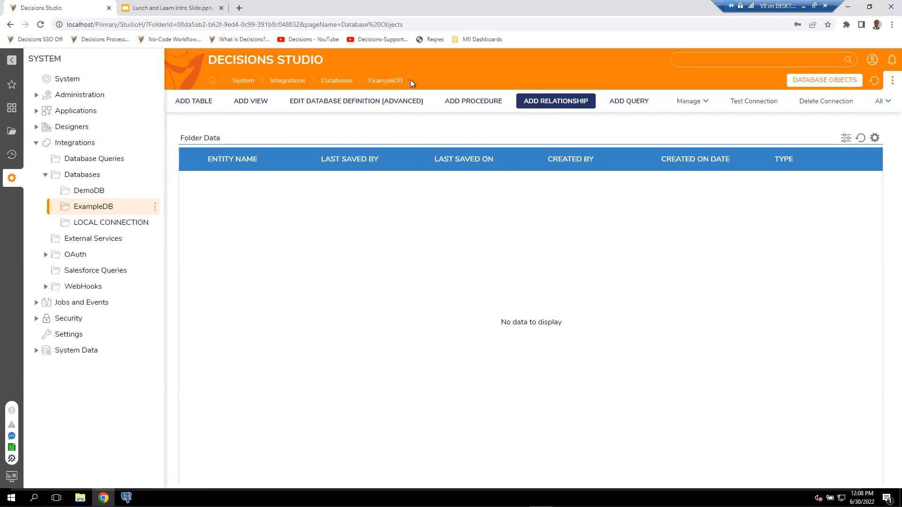
pyautogui.click(193, 101)
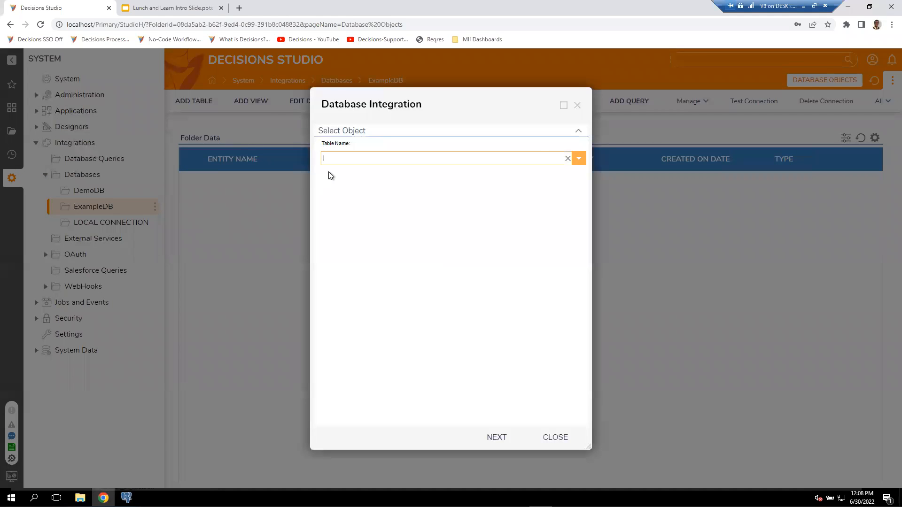
pyautogui.click(579, 161)
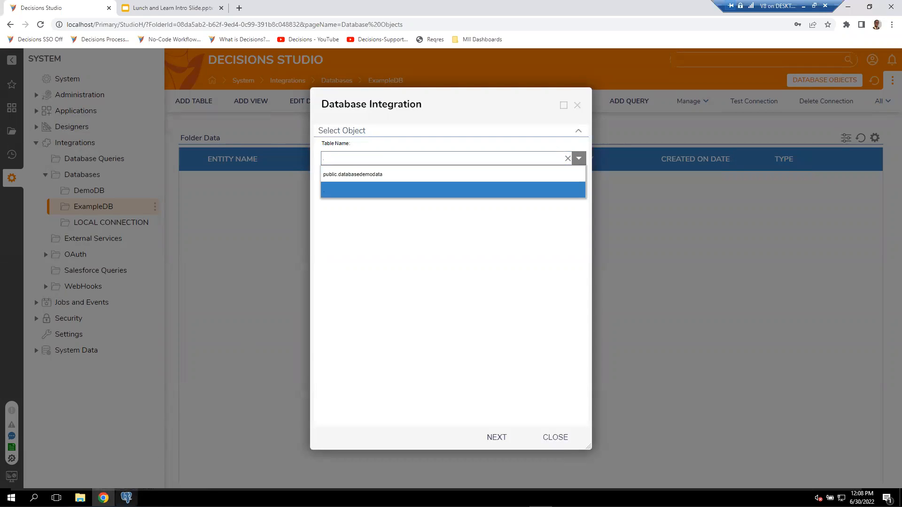
# Review the databasedemodata table and its columns in the pgAdmin tree, and return to Decisions Studio.
pyautogui.click(127, 497)
pyautogui.scroll(-2, 125, 362)
pyautogui.scroll(2, 125, 352)
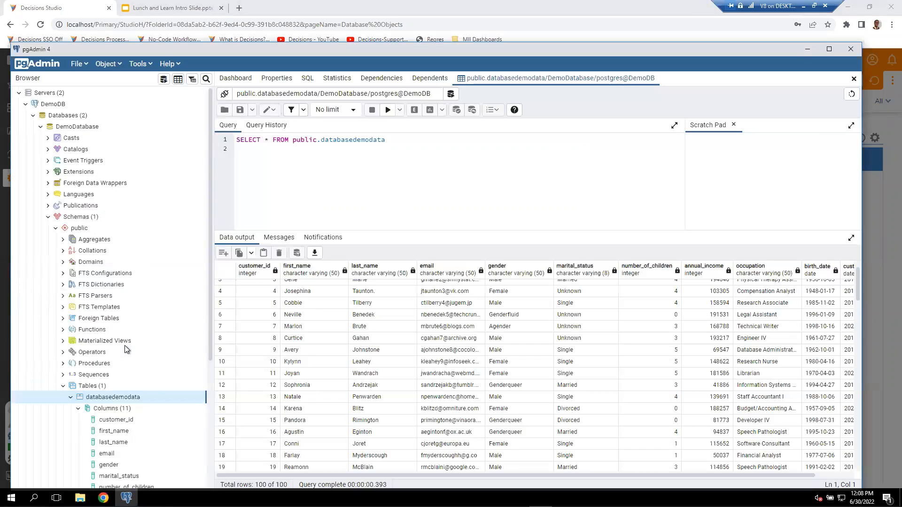
pyautogui.scroll(-3, 94, 306)
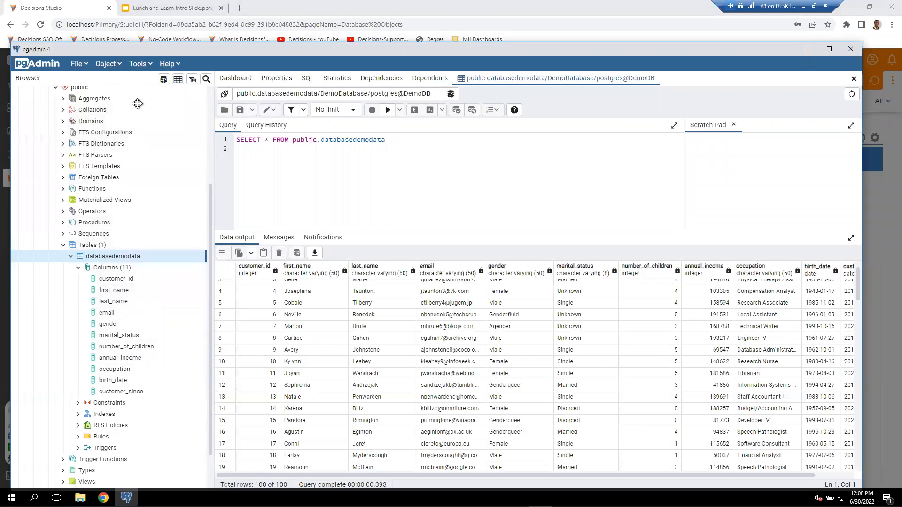
pyautogui.click(88, 10)
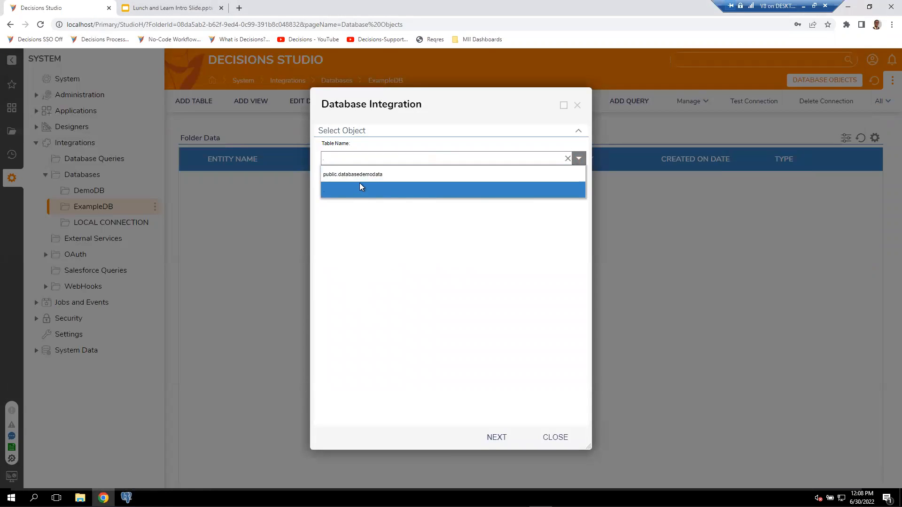
# Choose public.databasedemodata as the table, continue to its definition properties and compare the fields with the columns in pgAdmin.
pyautogui.click(377, 175)
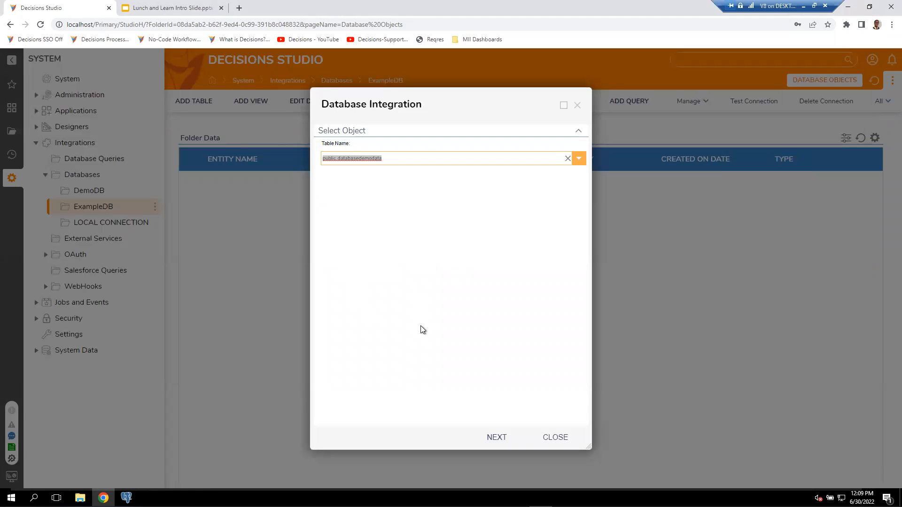
pyautogui.click(497, 438)
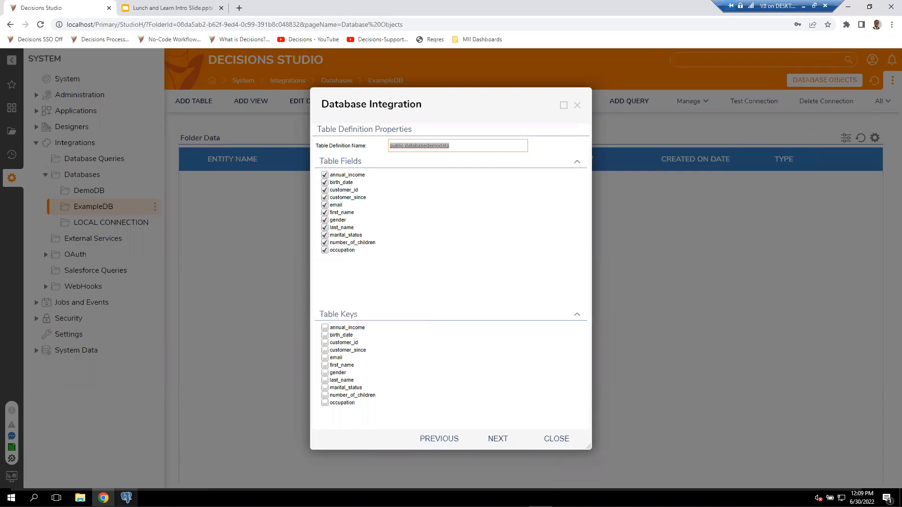
pyautogui.moveTo(125, 497)
pyautogui.click(127, 451)
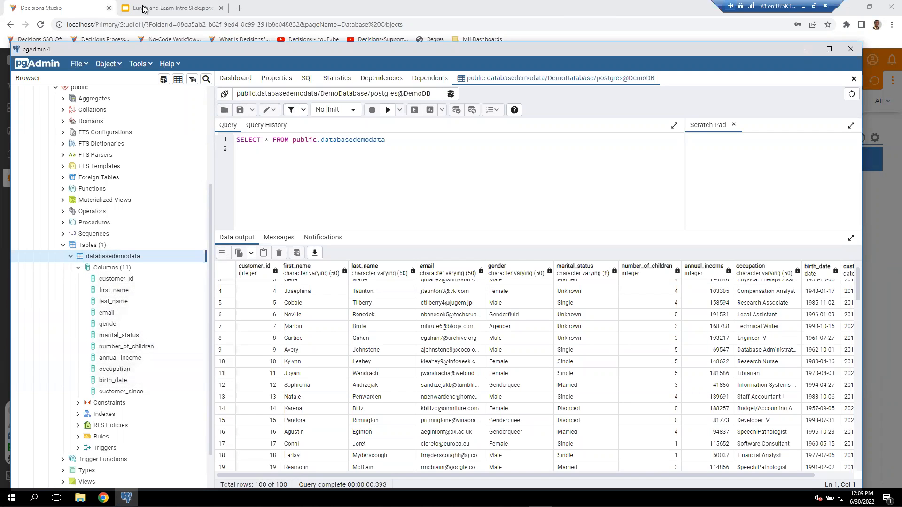
pyautogui.click(68, 11)
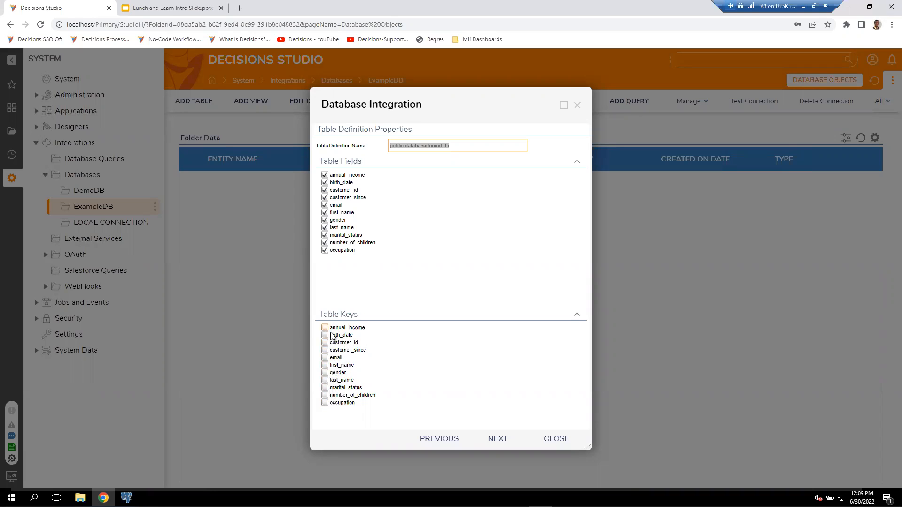
# Preview the flow step options without a key, set customer_id as the table key and continue to the flow steps.
pyautogui.click(506, 442)
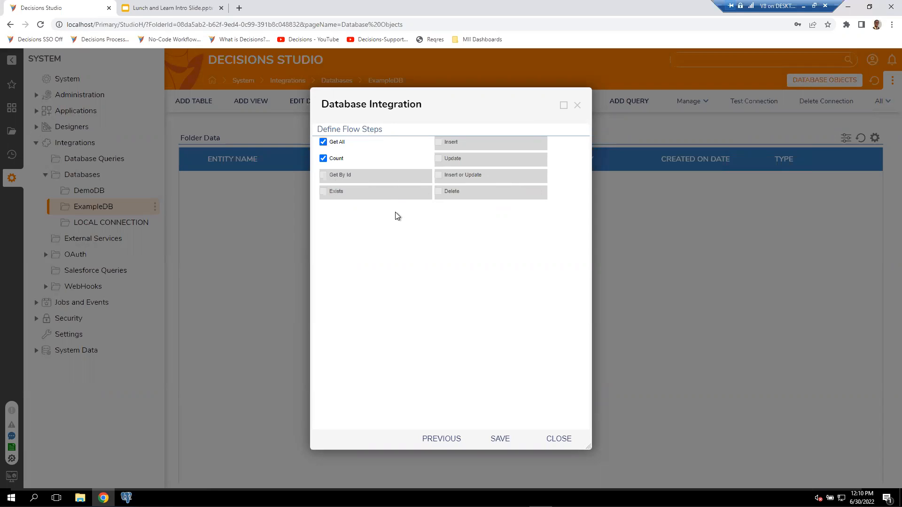
pyautogui.click(449, 438)
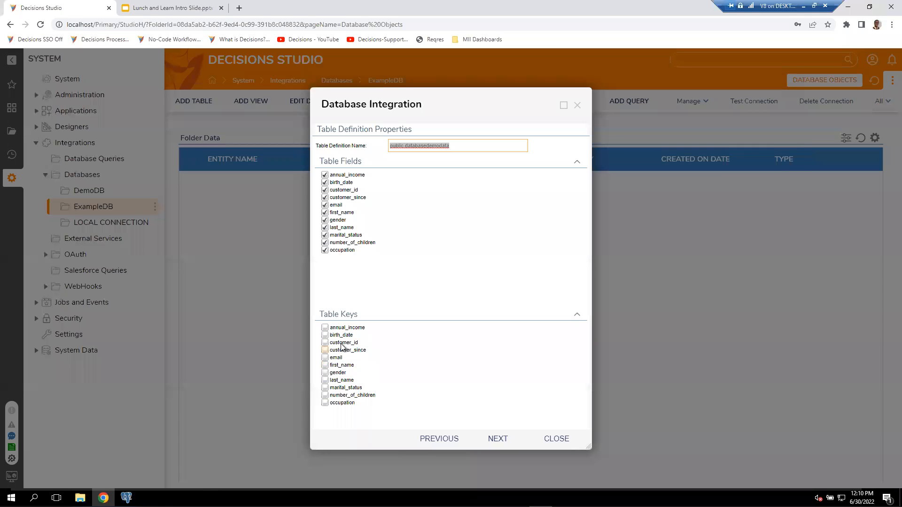
pyautogui.click(339, 345)
pyautogui.click(494, 438)
# Enable all flow steps for the table, including Exists, Insert, Insert or Update and Delete, and save the table definition.
pyautogui.click(324, 190)
pyautogui.click(438, 142)
pyautogui.click(438, 175)
pyautogui.click(438, 192)
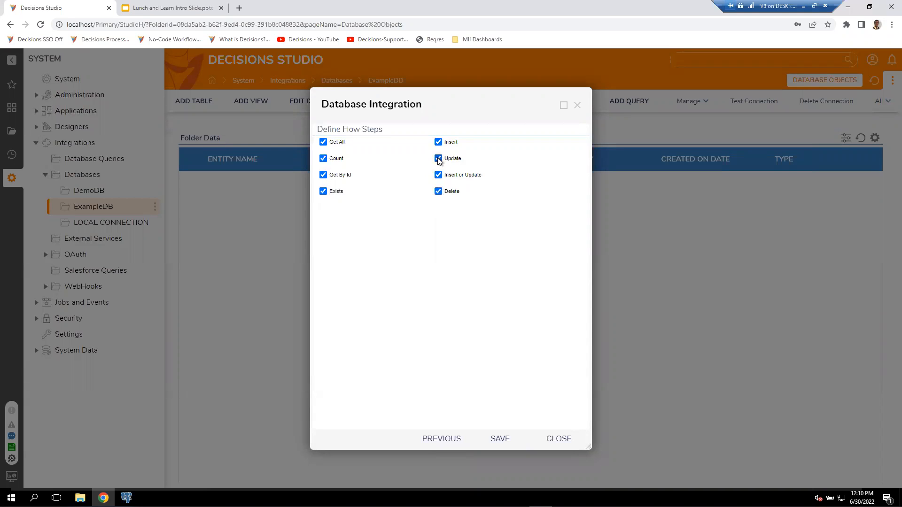
pyautogui.click(492, 439)
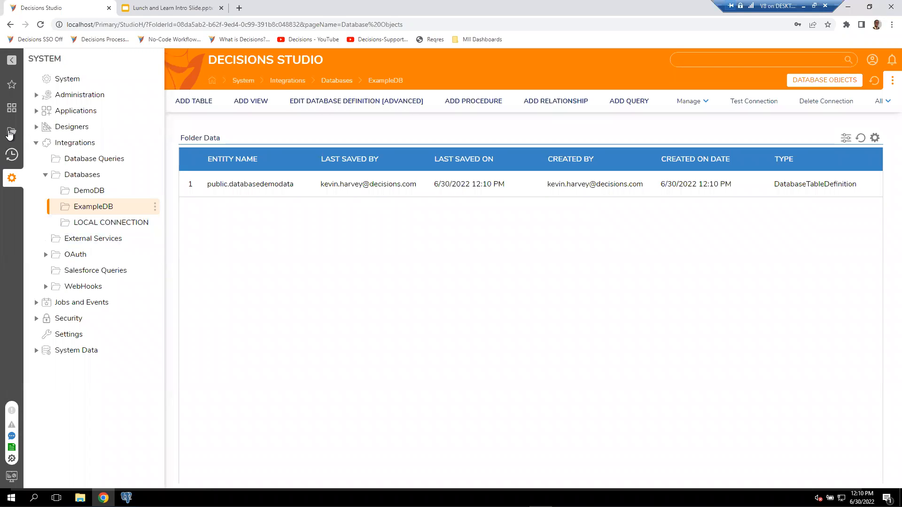
# Create a new flow of the default Flow type in the LnL 6-30 project and open it for editing.
pyautogui.click(10, 132)
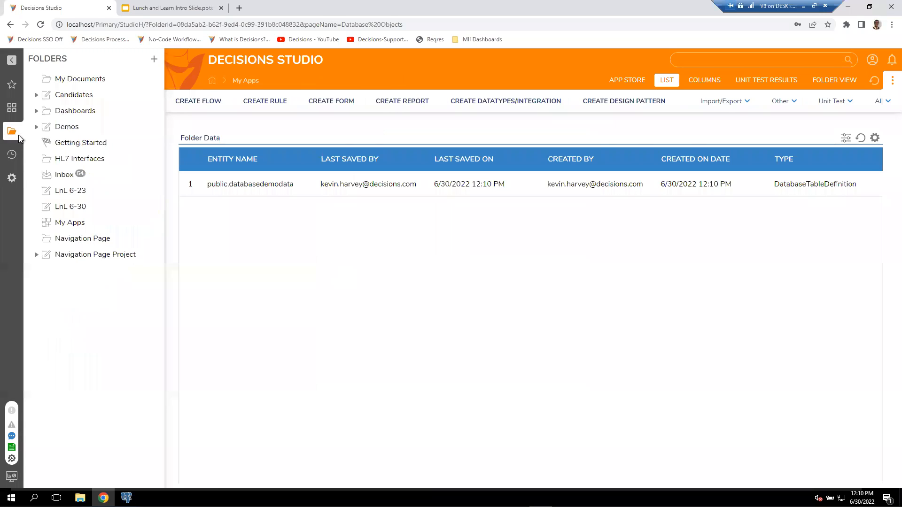
pyautogui.click(80, 225)
pyautogui.click(87, 208)
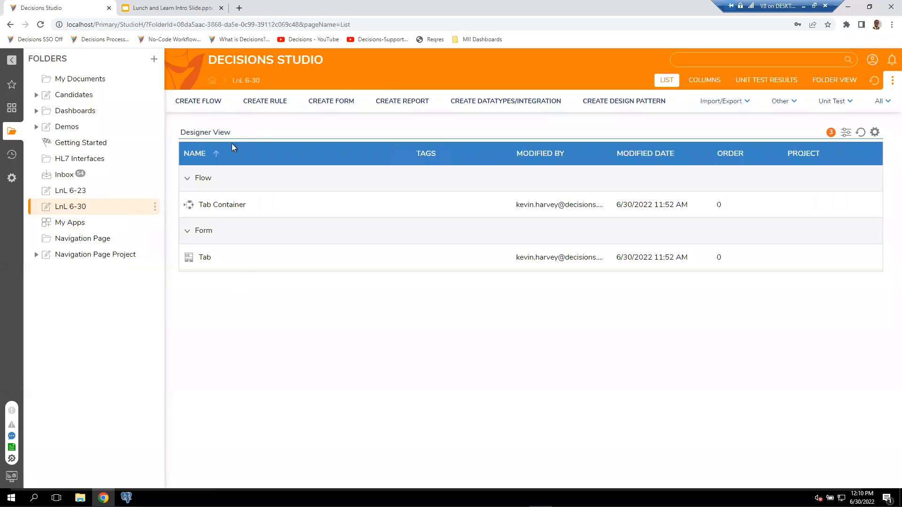
pyautogui.click(210, 108)
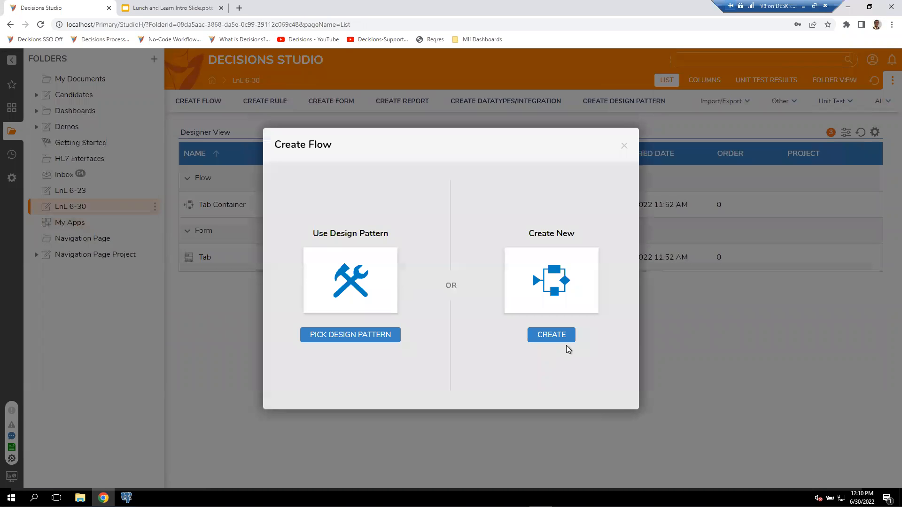
pyautogui.click(557, 335)
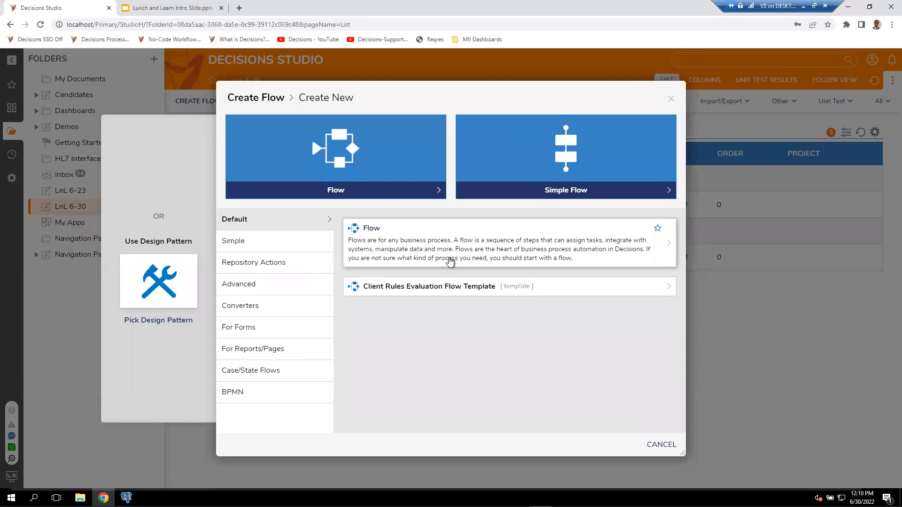
pyautogui.click(410, 243)
pyautogui.click(564, 318)
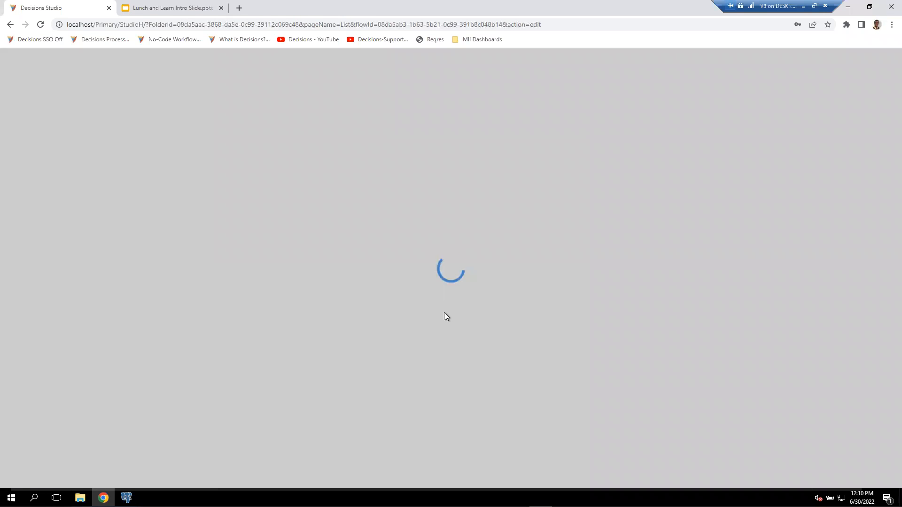
# Browse the flow steps under Integration and Database to those of ExampleDB's public.databasedemodata table, making their full names readable.
pyautogui.scroll(-5, 75, 312)
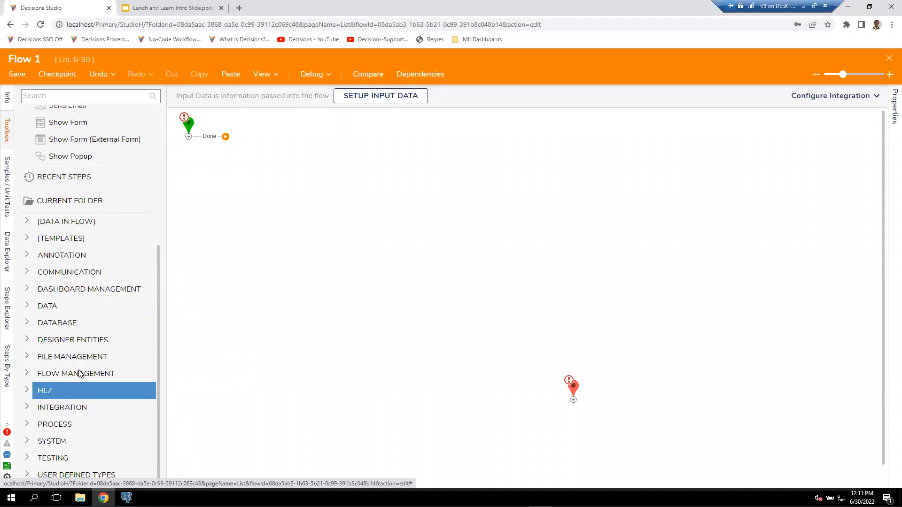
pyautogui.scroll(5, 65, 395)
pyautogui.scroll(-5, 73, 306)
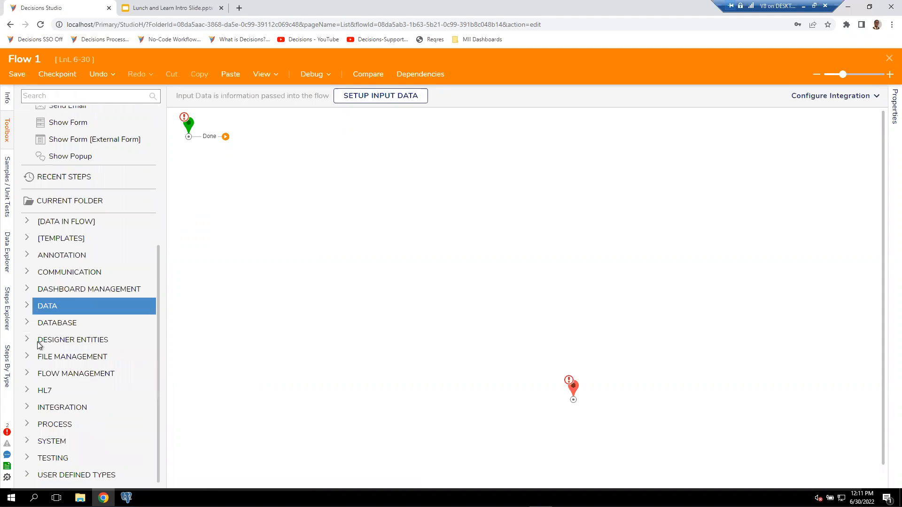
pyautogui.click(27, 412)
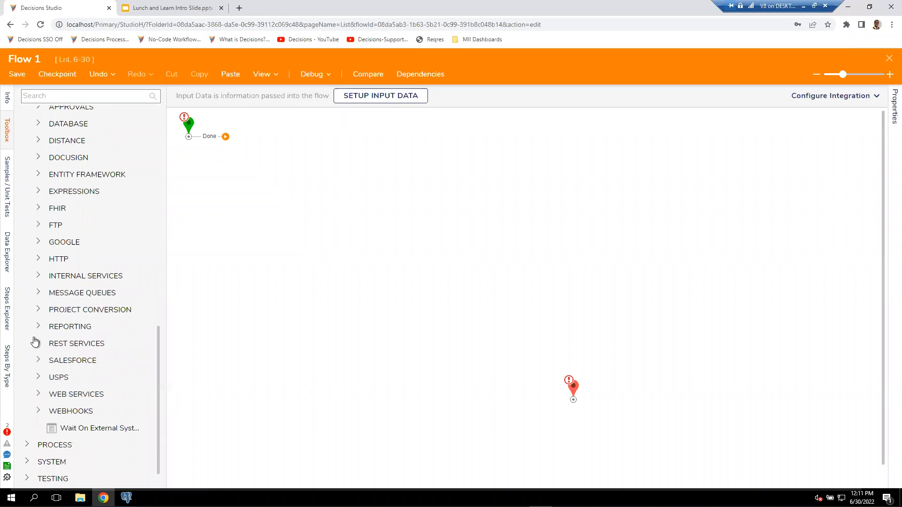
pyautogui.scroll(1, 34, 314)
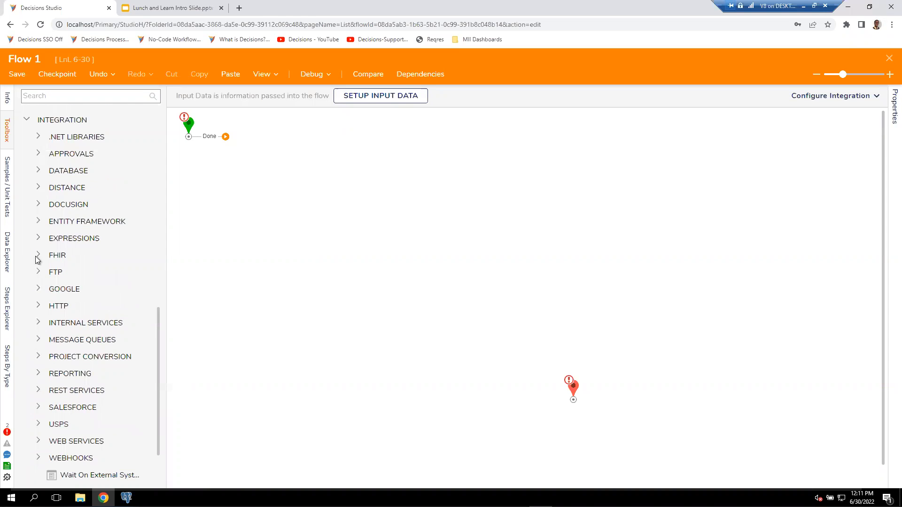
pyautogui.click(37, 170)
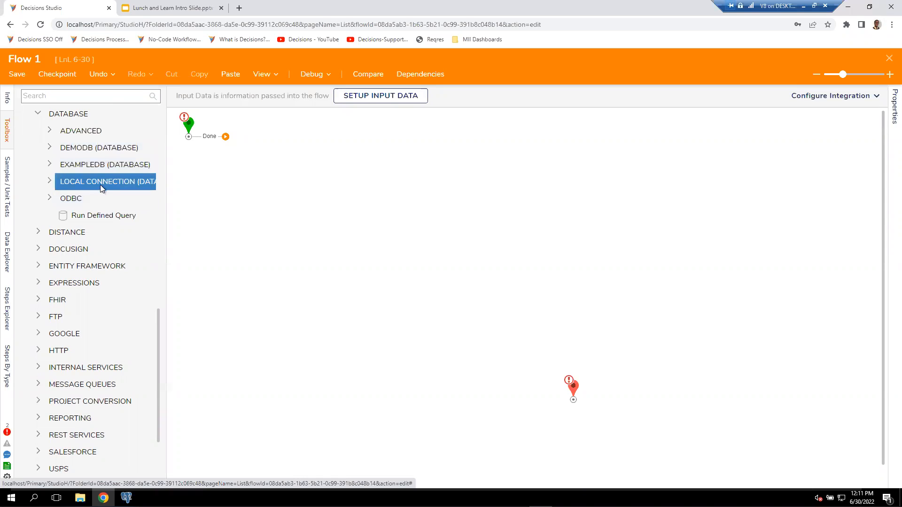
pyautogui.click(49, 165)
pyautogui.scroll(2, 68, 177)
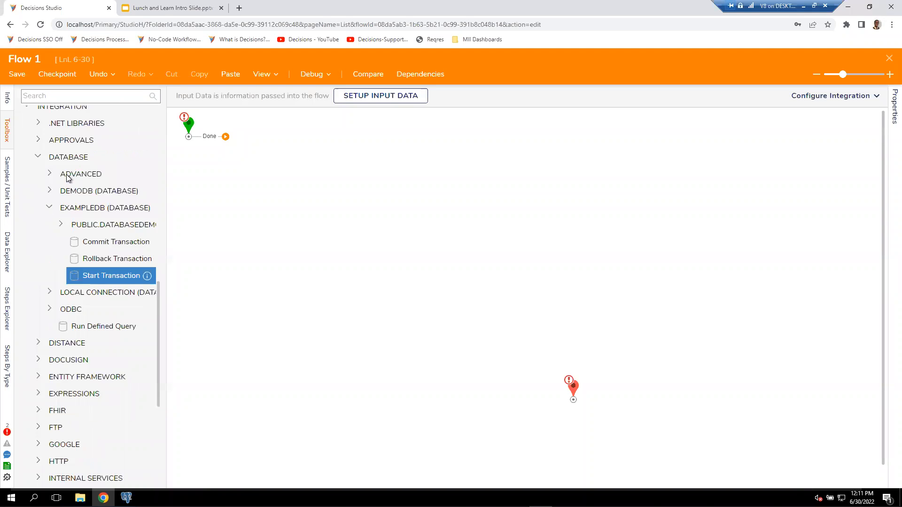
pyautogui.click(60, 224)
pyautogui.moveTo(166, 198); pyautogui.dragTo(217, 195)
pyautogui.scroll(2, 127, 202)
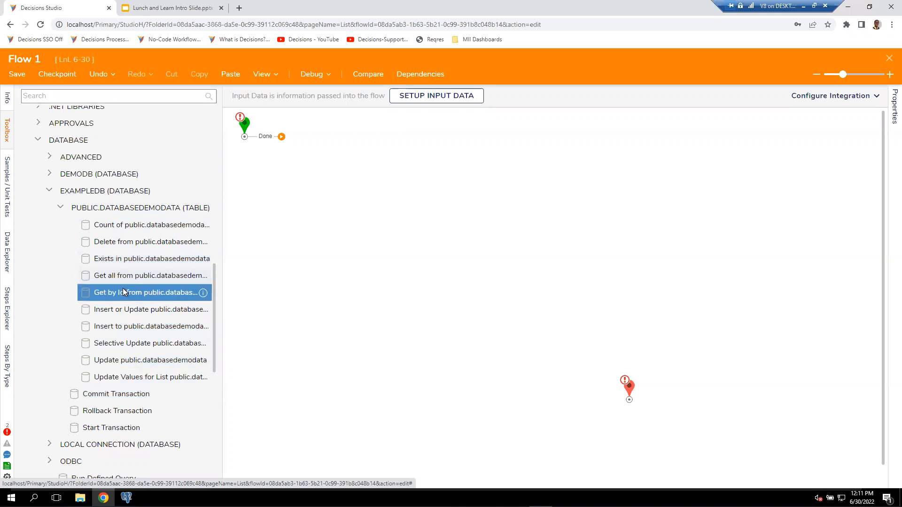
# Place the Get by Id from public.databasedemodata step after the flow's start, and check the table's customer_id records in pgAdmin.
pyautogui.moveTo(126, 294); pyautogui.dragTo(306, 148)
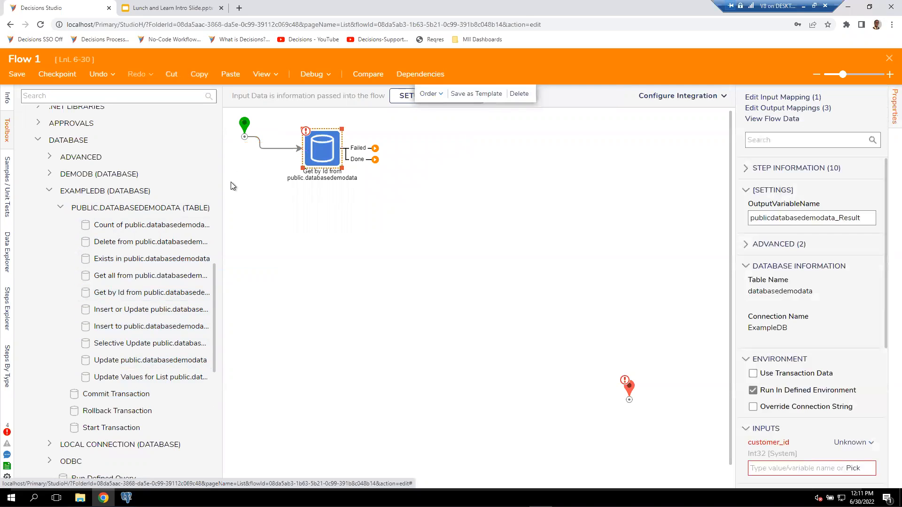
pyautogui.moveTo(223, 187); pyautogui.dragTo(175, 197)
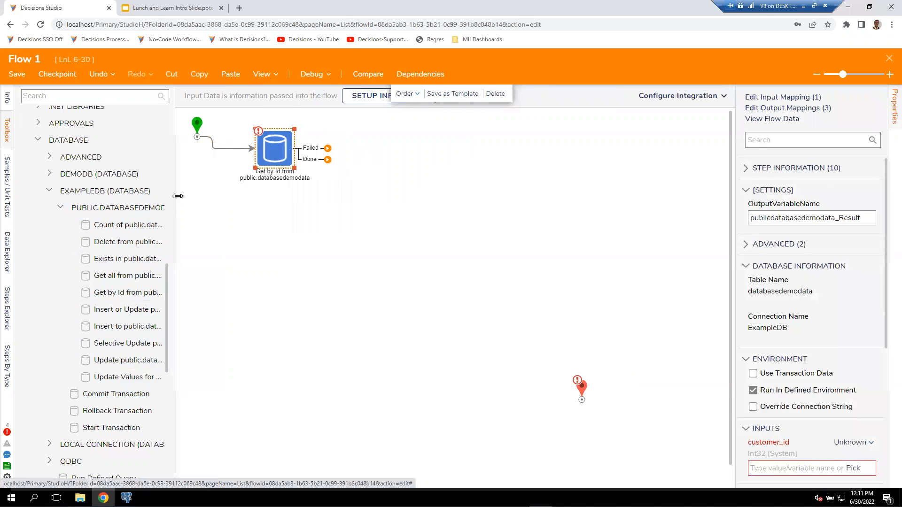
pyautogui.hotkey('alt', 'Tab')
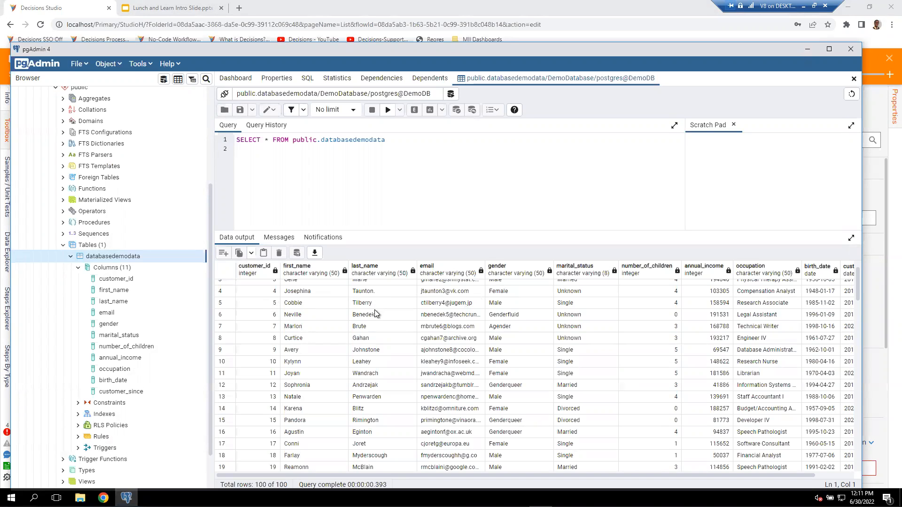
pyautogui.click(67, 9)
# Move the end step closer to the Get by Id step and connect both the Failed and Done outcomes to it.
pyautogui.click(580, 385)
pyautogui.moveTo(451, 202); pyautogui.dragTo(405, 175)
pyautogui.moveTo(328, 149); pyautogui.dragTo(404, 184)
pyautogui.moveTo(327, 160); pyautogui.dragTo(403, 184)
# Set the Get by Id step's customer_id input to the constant 4 and check the matching record in pgAdmin.
pyautogui.click(284, 151)
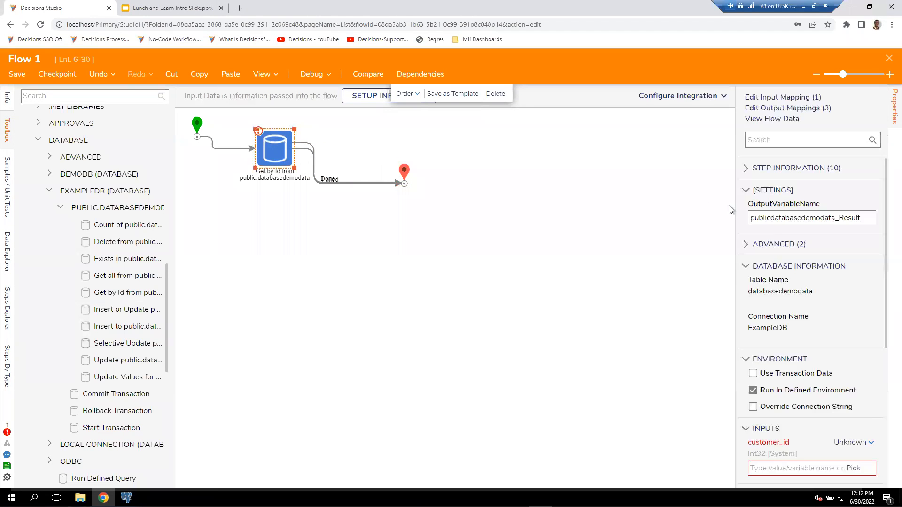
pyautogui.scroll(-2, 848, 404)
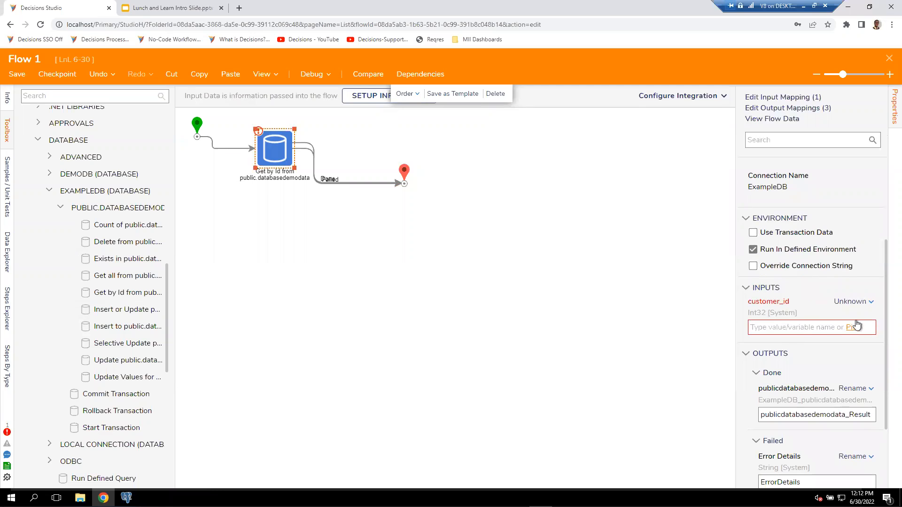
pyautogui.click(855, 302)
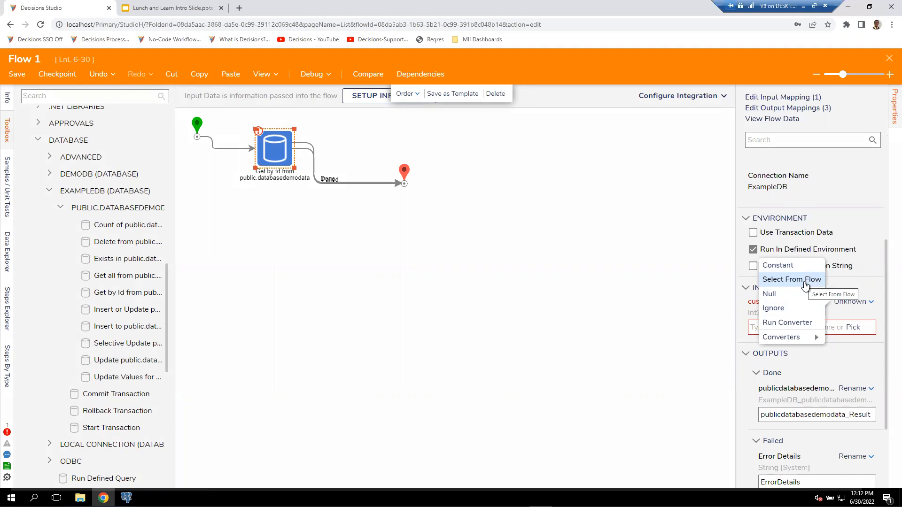
pyautogui.click(798, 266)
pyautogui.moveTo(774, 328); pyautogui.dragTo(742, 335)
pyautogui.write('4')
pyautogui.click(126, 497)
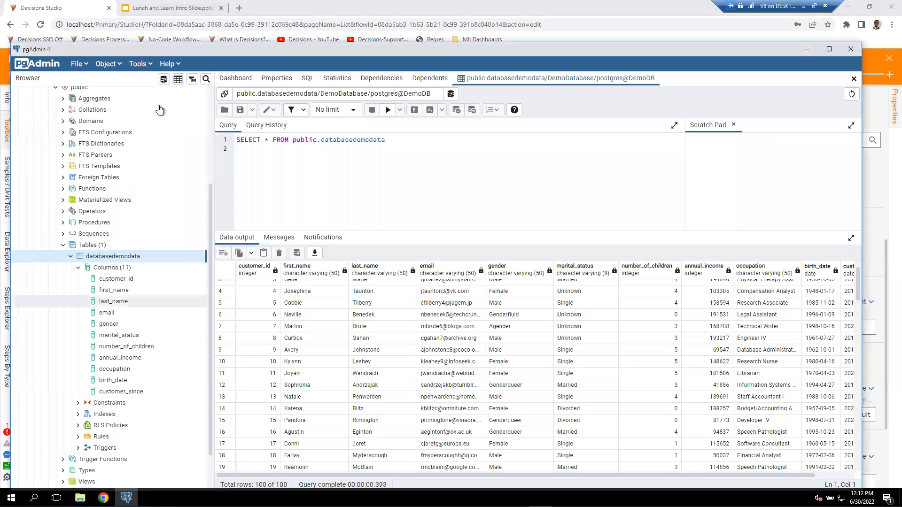
pyautogui.click(73, 6)
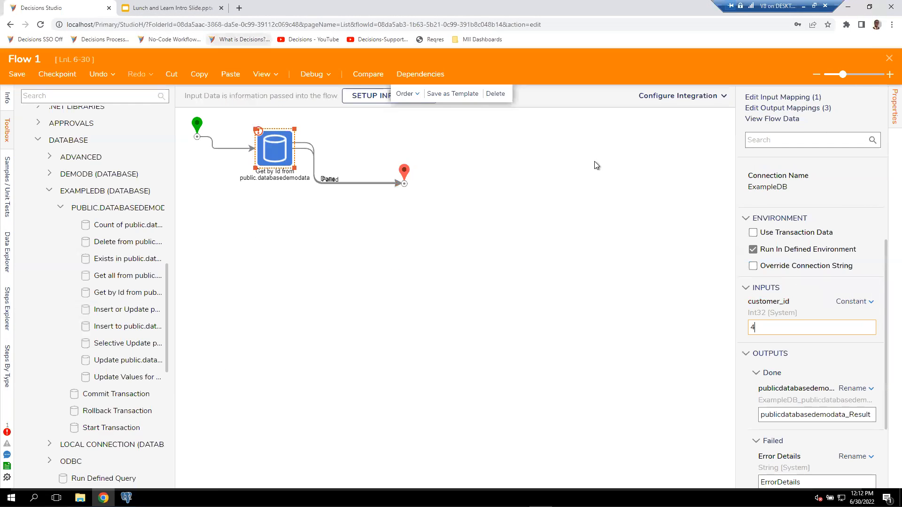
pyautogui.click(637, 306)
# Debug the flow and examine the Get by Id step's input and output data for the returned customer record.
pyautogui.click(309, 76)
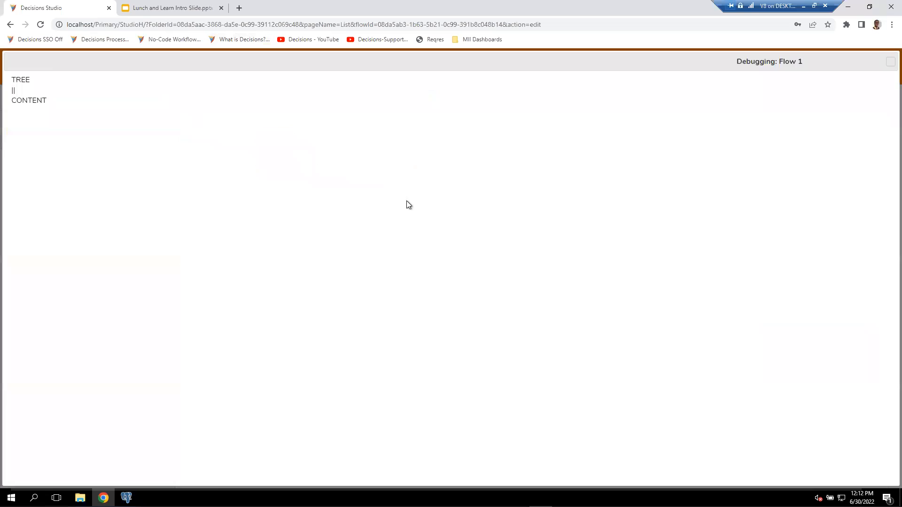
pyautogui.click(461, 220)
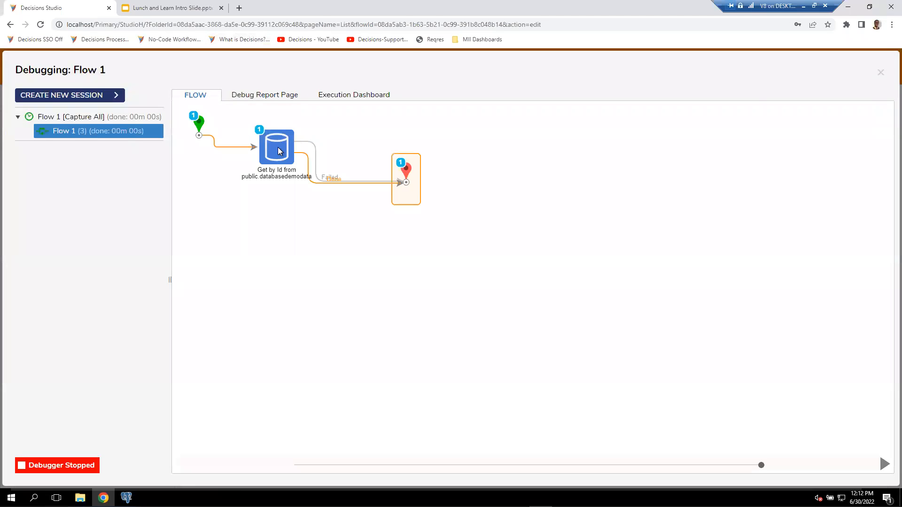
pyautogui.click(278, 145)
pyautogui.click(390, 163)
pyautogui.click(419, 173)
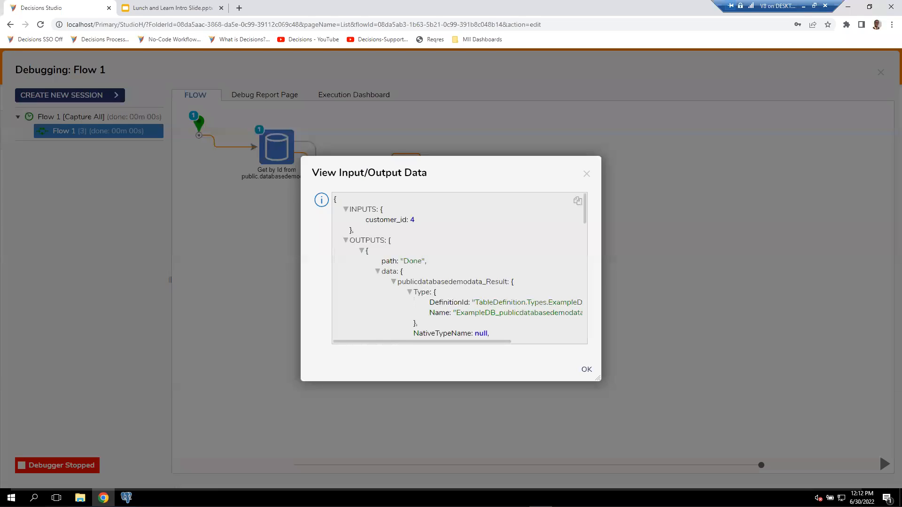
pyautogui.scroll(-1, 424, 314)
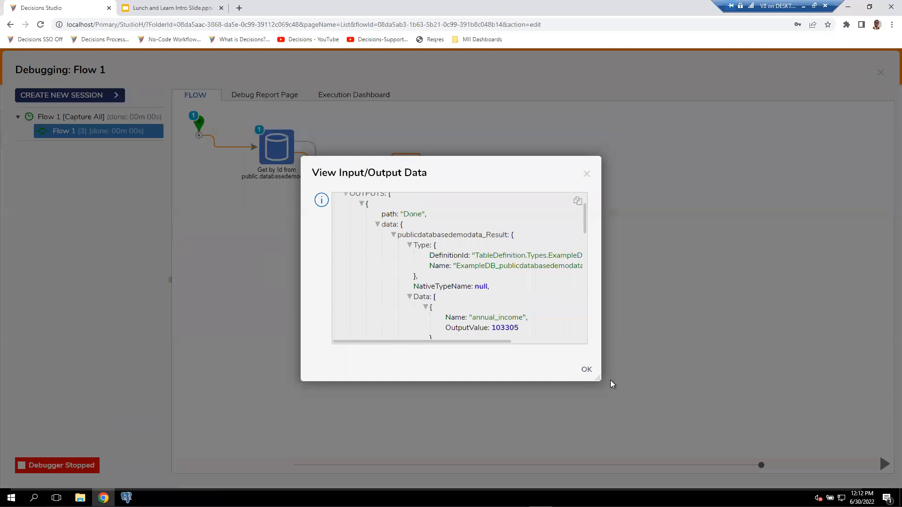
pyautogui.moveTo(599, 379); pyautogui.dragTo(750, 490)
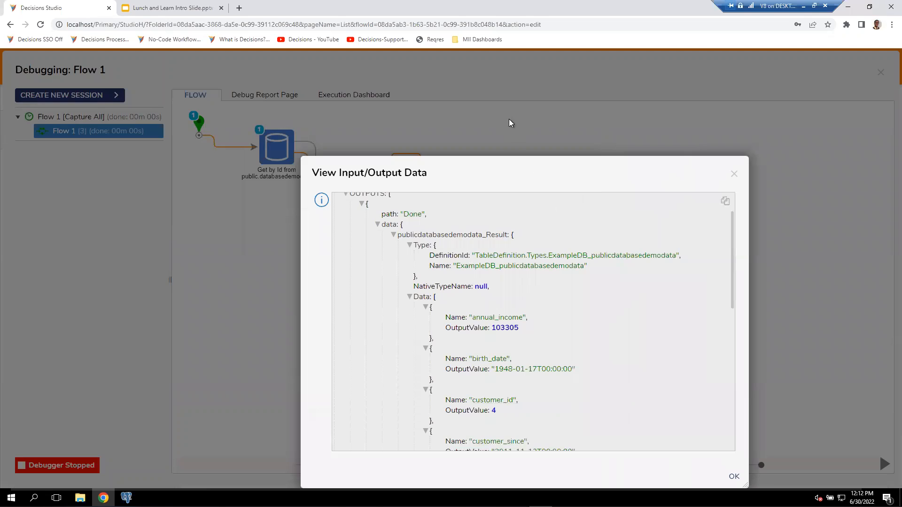
pyautogui.moveTo(508, 160); pyautogui.dragTo(310, 62)
pyautogui.scroll(-2, 342, 232)
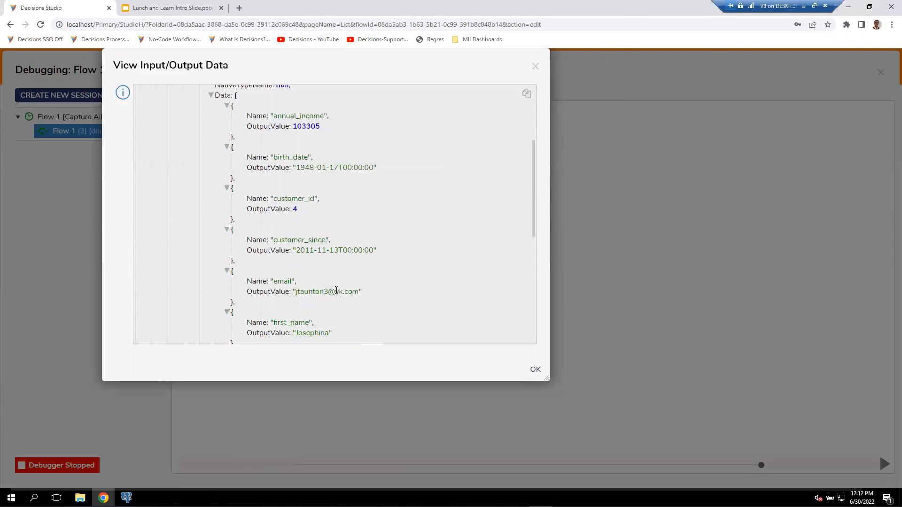
pyautogui.scroll(-2, 329, 273)
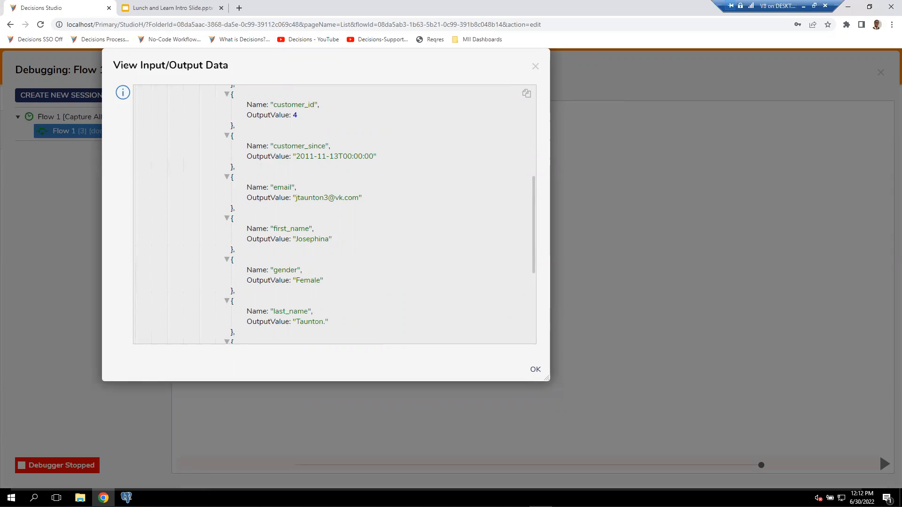
pyautogui.click(536, 67)
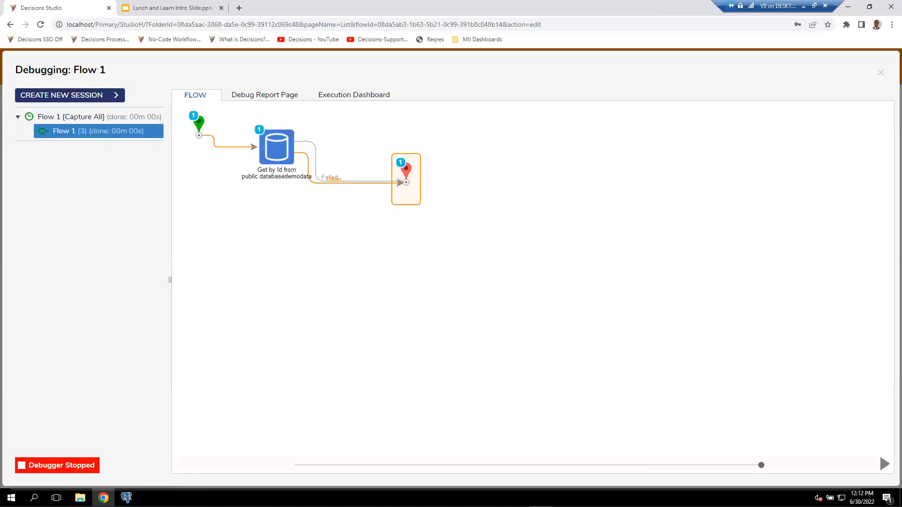
# Close the debugger and leave the flow designer, saving the changes to the flow.
pyautogui.click(881, 72)
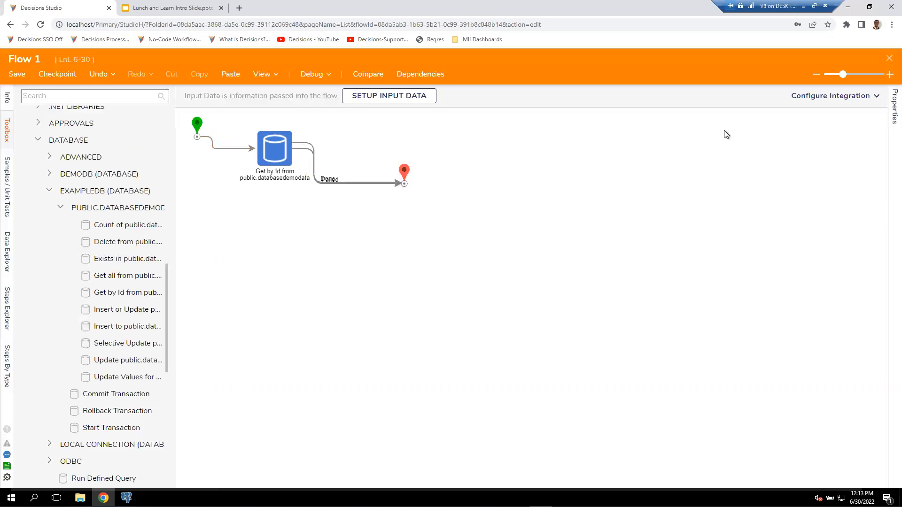
pyautogui.click(888, 59)
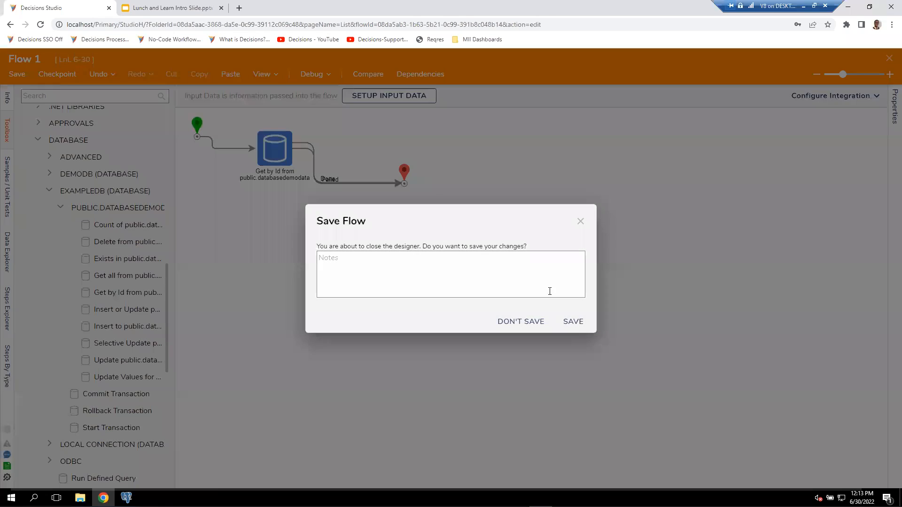
pyautogui.click(567, 322)
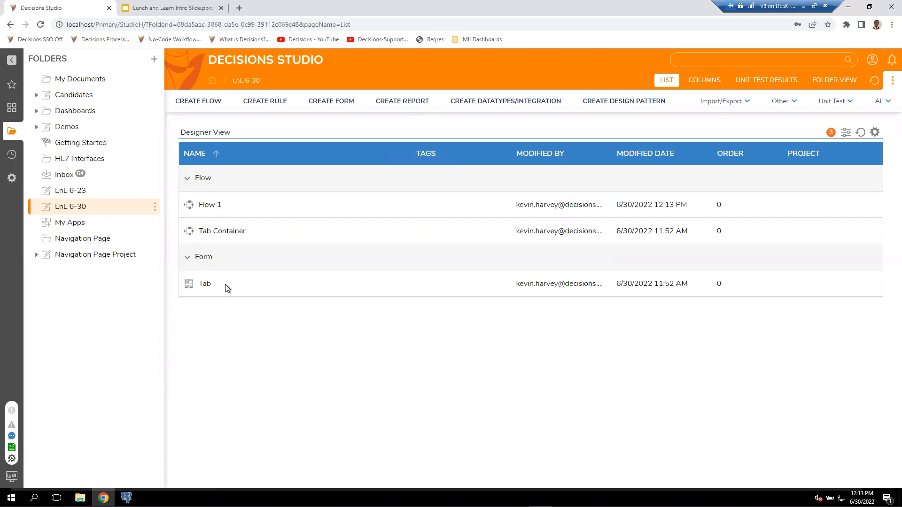
# Look over Flow 1, then open the Tab form from the Tab Container flow and view the tab container's properties.
pyautogui.click(212, 207)
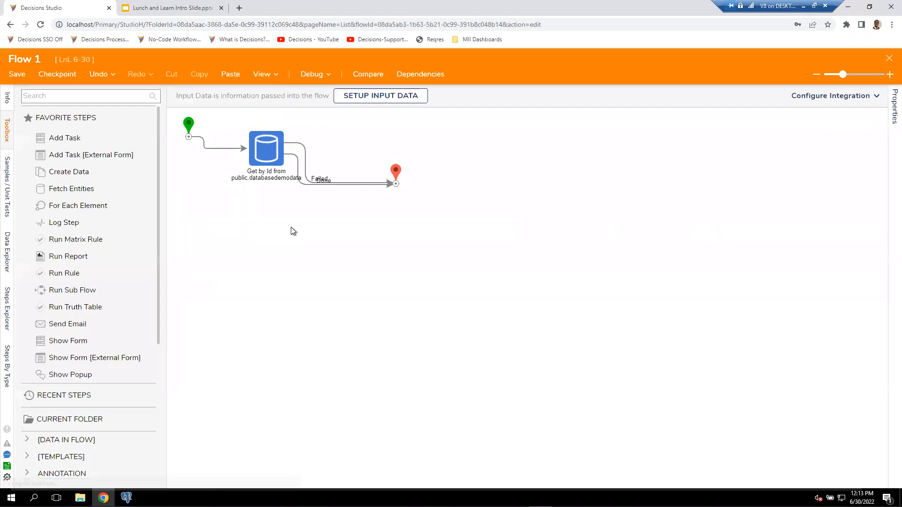
pyautogui.click(889, 57)
pyautogui.click(228, 232)
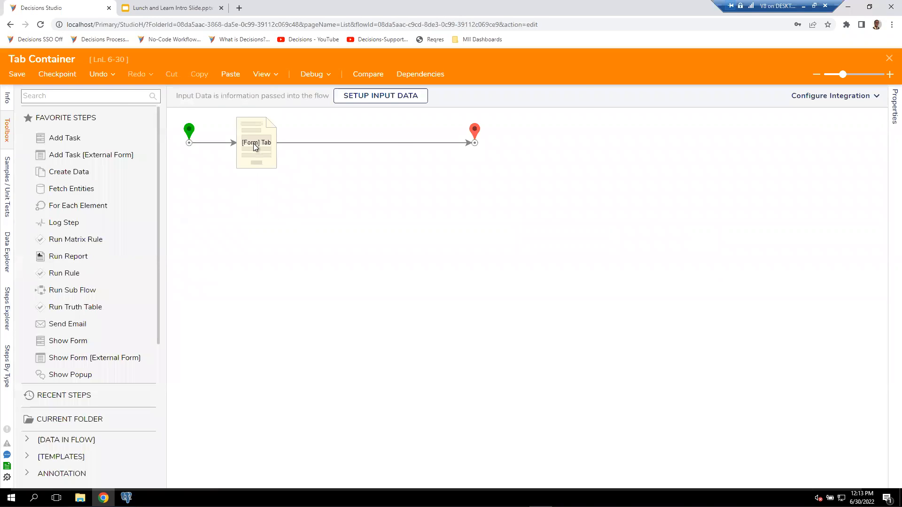
pyautogui.click(256, 147)
pyautogui.click(833, 101)
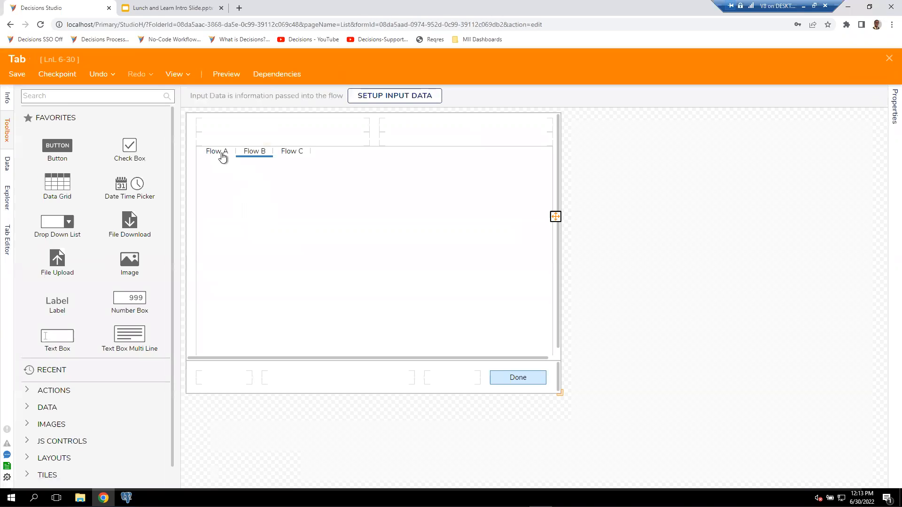
pyautogui.click(263, 184)
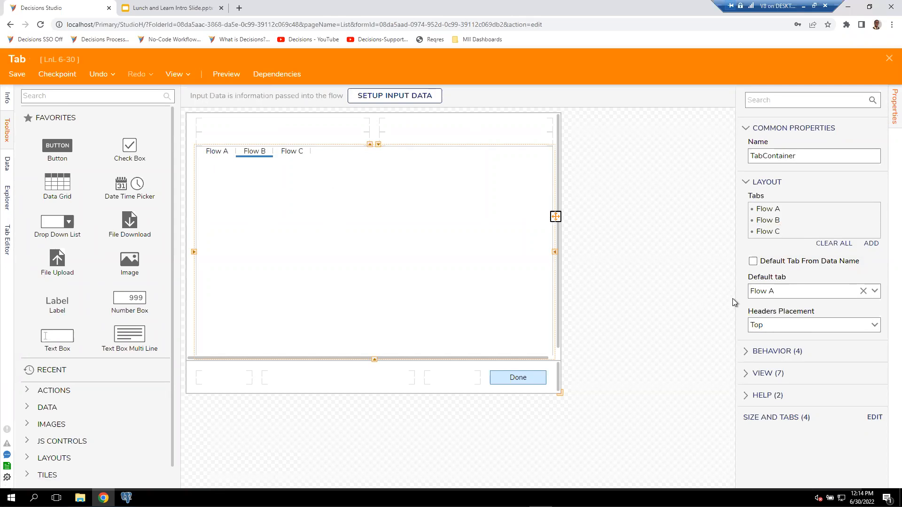
# Look through the Tab form's own properties and open the Addition active form flow from its form rules.
pyautogui.click(892, 119)
pyautogui.click(893, 111)
pyautogui.click(695, 294)
pyautogui.scroll(-9, 824, 375)
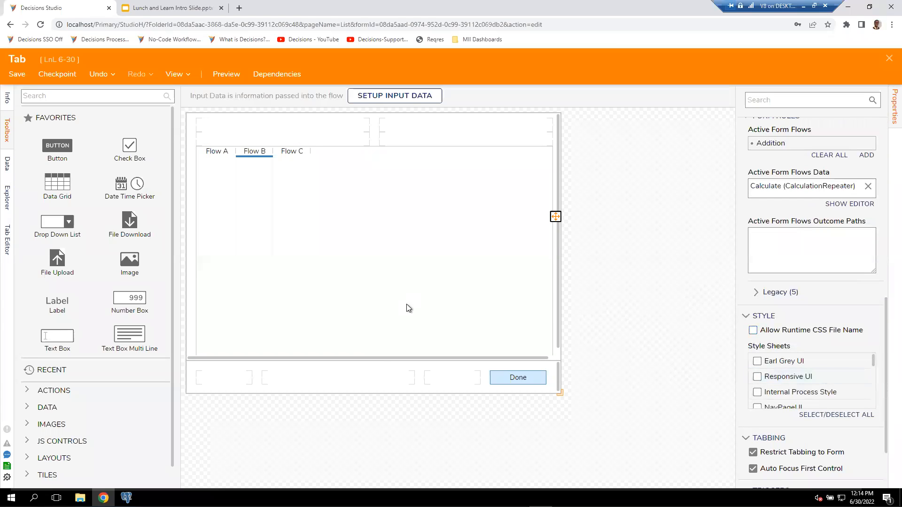
pyautogui.scroll(-3, 843, 401)
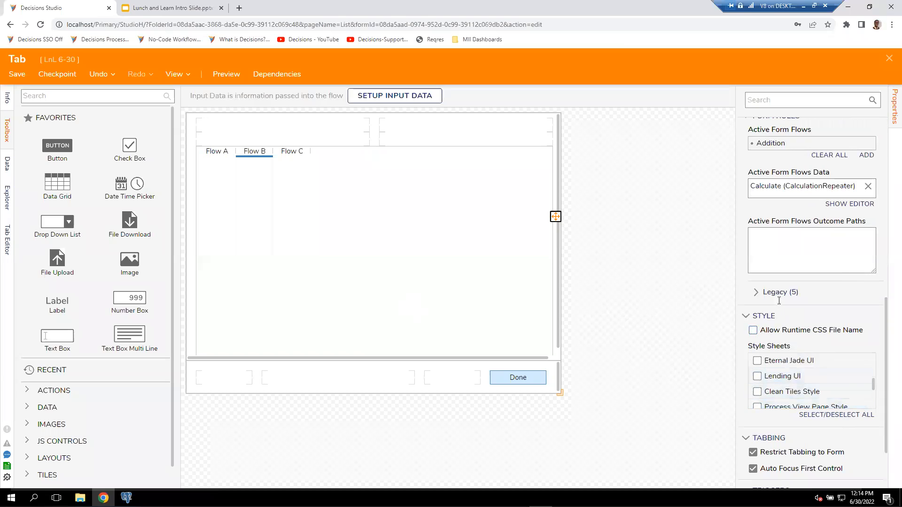
pyautogui.scroll(1, 794, 305)
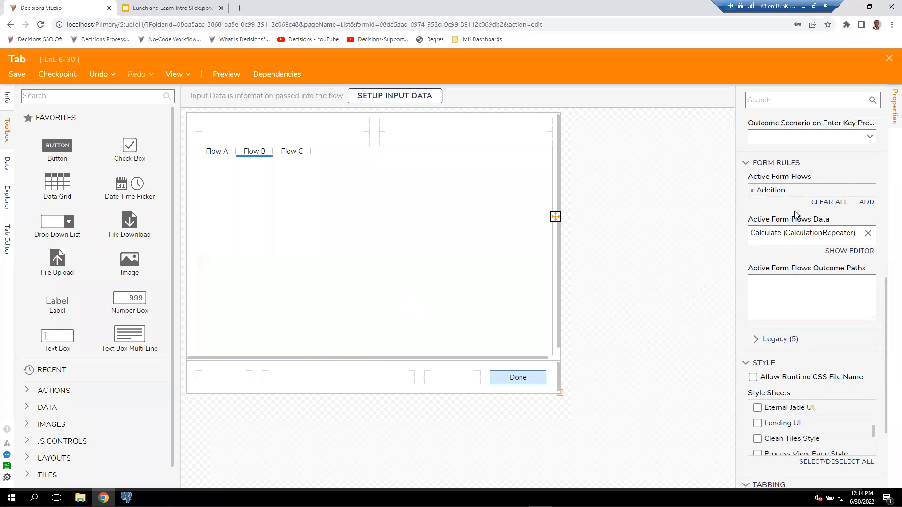
pyautogui.click(859, 192)
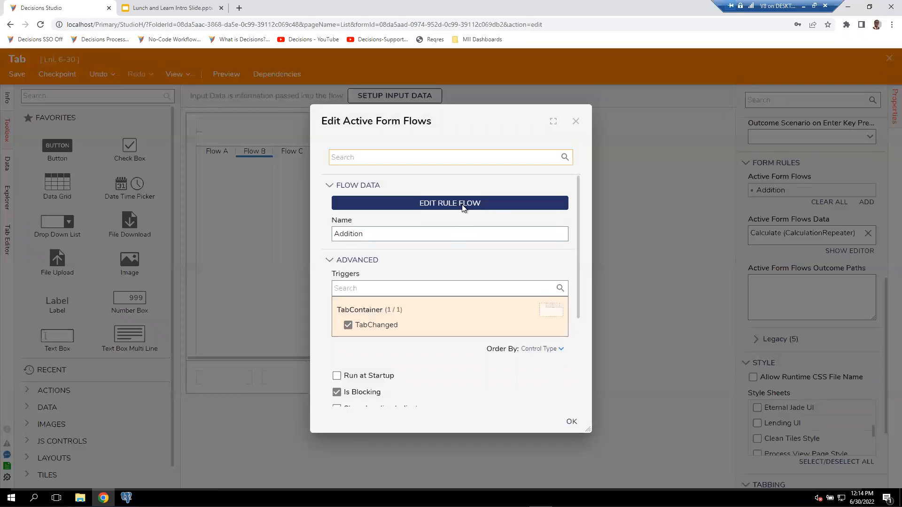
# Open Addition's rule flow, view the Add 1 step's input values, and close the rule flow.
pyautogui.click(462, 205)
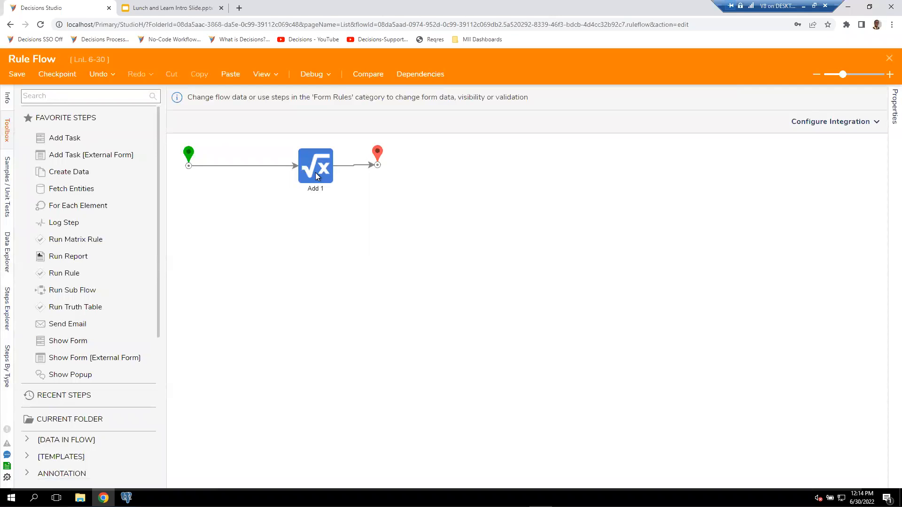
pyautogui.click(322, 177)
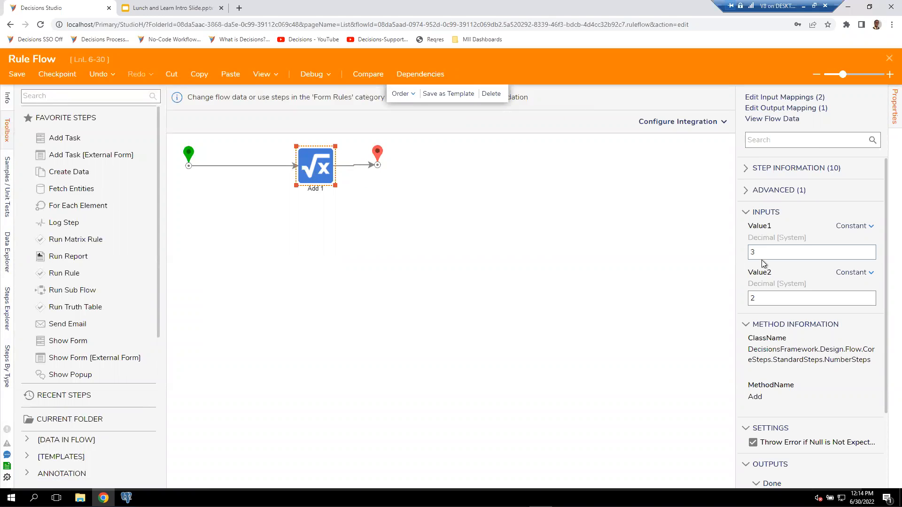
pyautogui.click(888, 60)
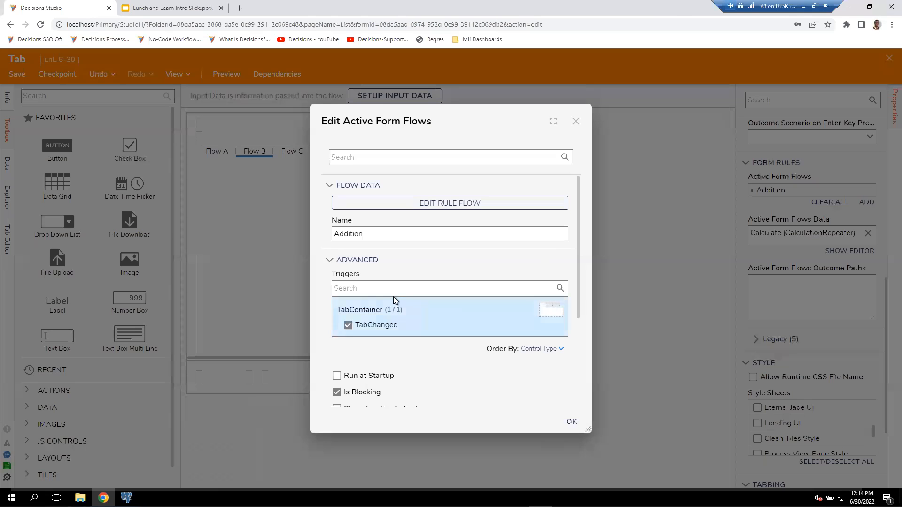
# Review the Addition active form flow's TabChanged trigger, run options and flow outputs, and close its settings.
pyautogui.scroll(-1, 404, 241)
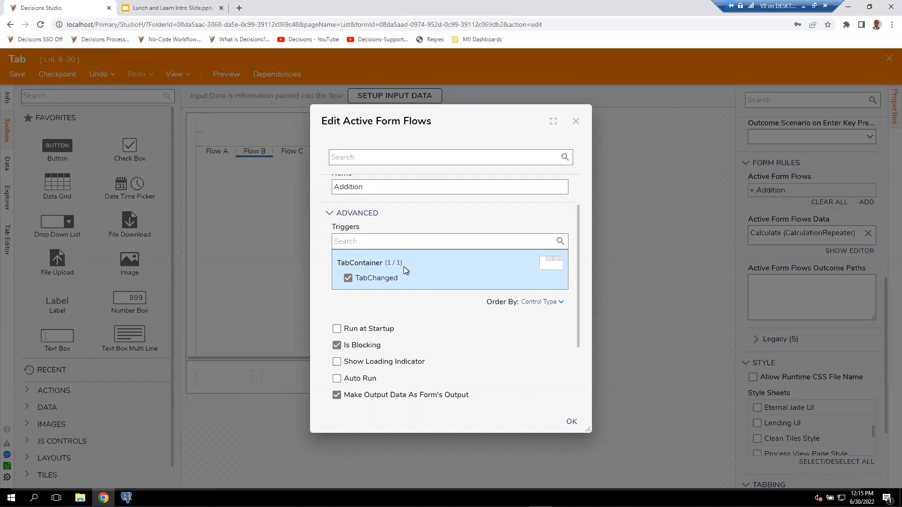
pyautogui.scroll(-2, 419, 303)
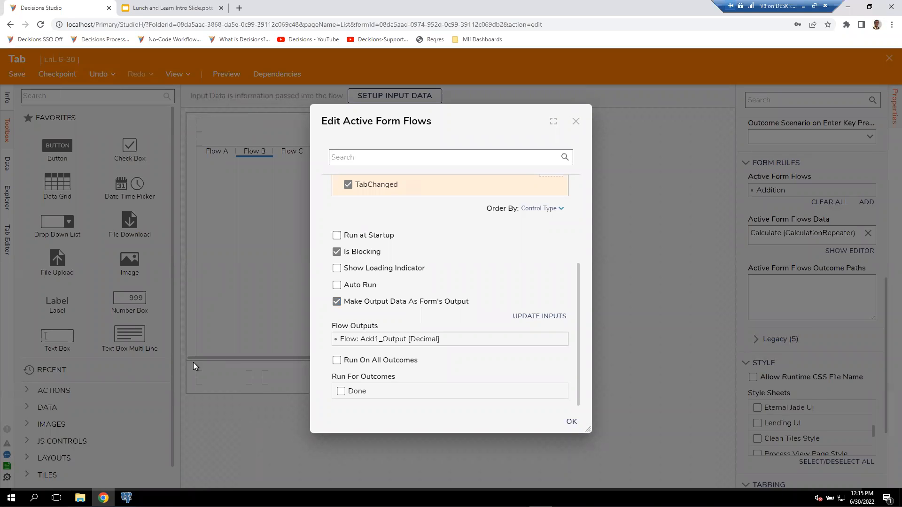
pyautogui.scroll(3, 422, 281)
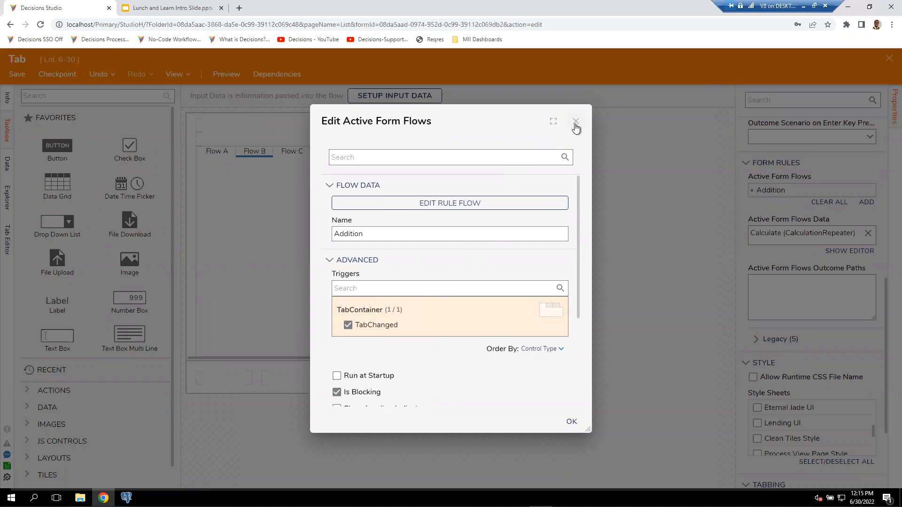
pyautogui.click(570, 423)
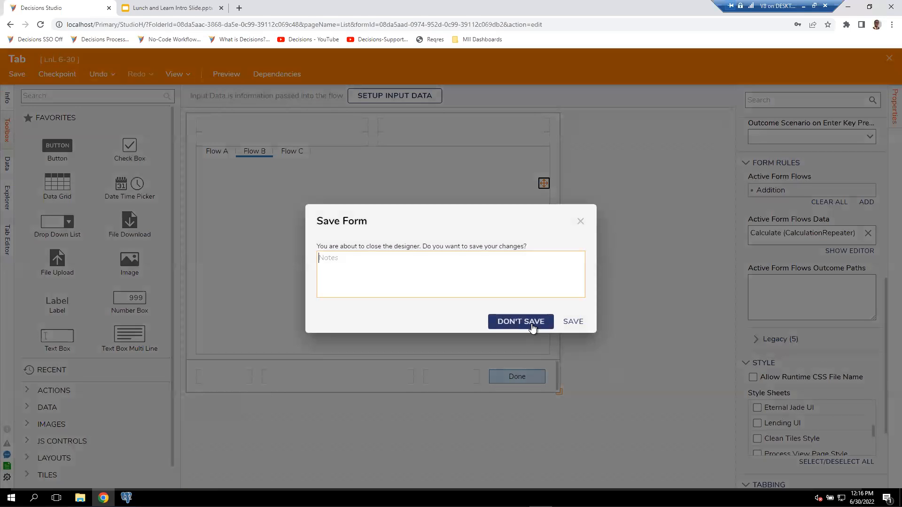
# Leave the Tab form's designer without saving changes and return to the LnL 6-30 folder.
pyautogui.click(532, 324)
pyautogui.click(889, 58)
pyautogui.click(512, 320)
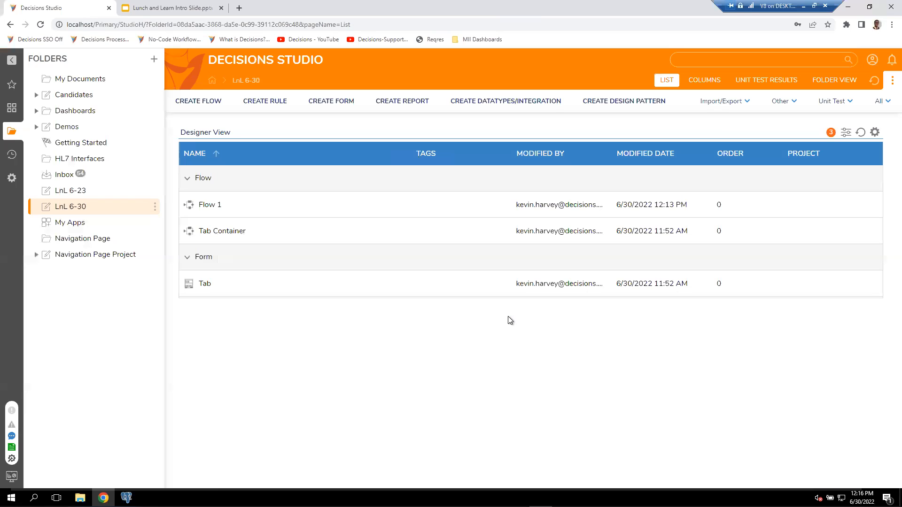